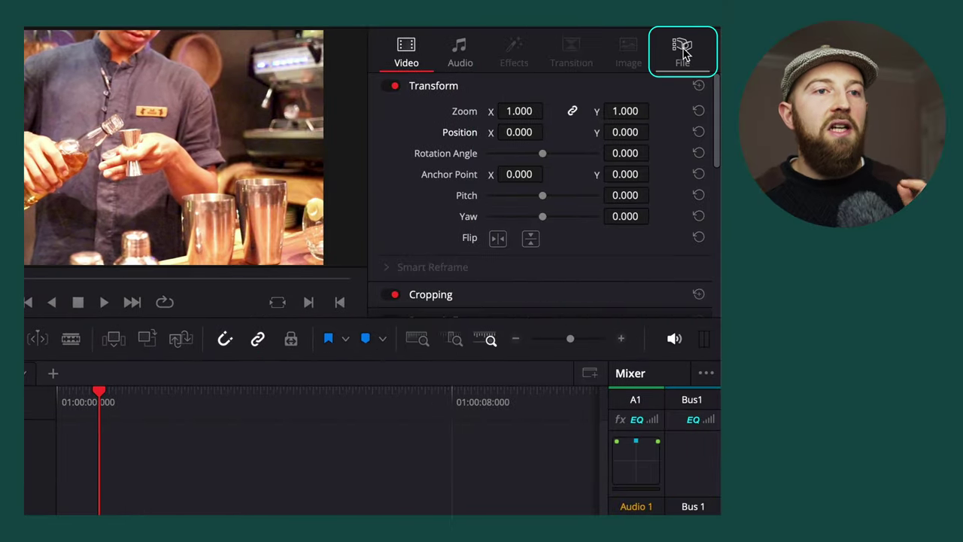
Show the clip's file details and set up a new timeline named "Folllow Along Timeline" that does not use the project settings.
left_click(683, 50)
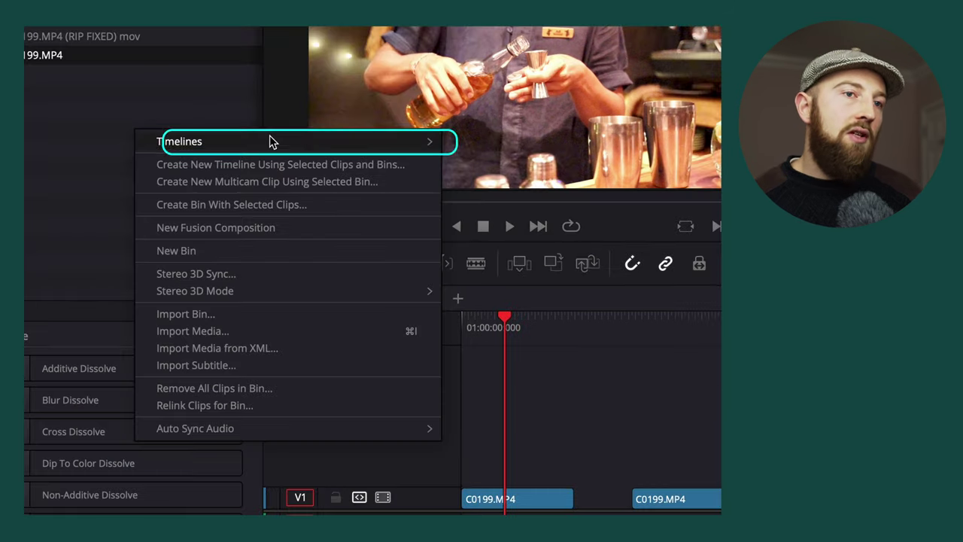
mouse_move(271, 140)
left_click(527, 143)
type("Follow Along Timeline")
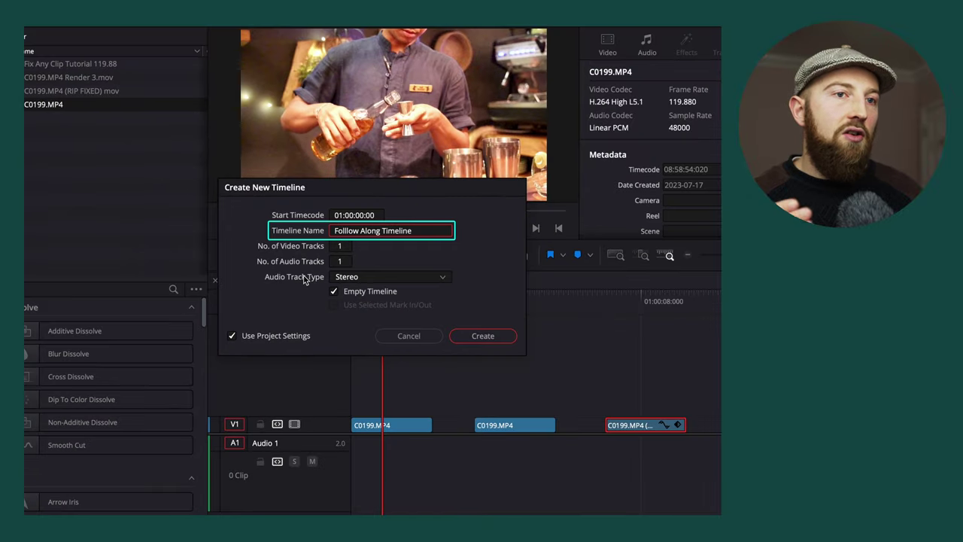
left_click(232, 336)
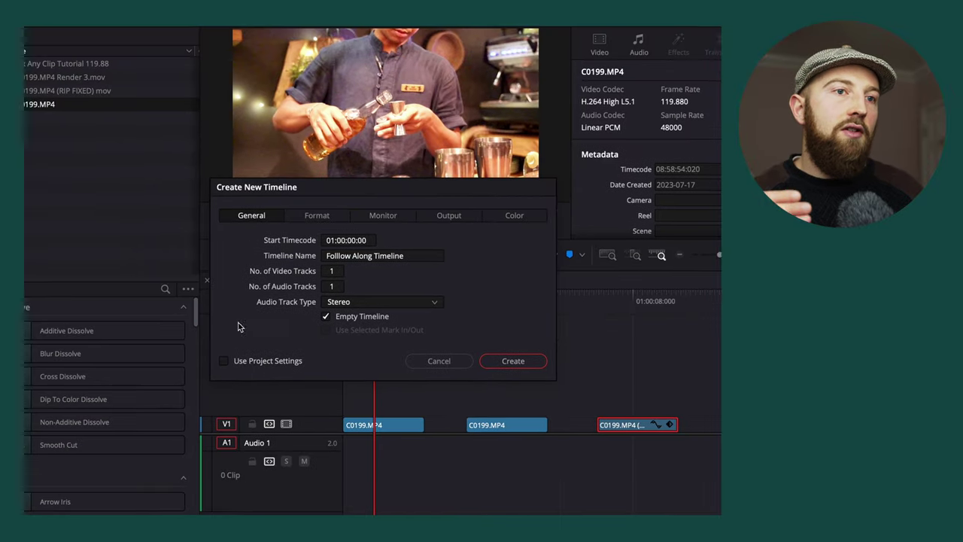
Check the new timeline's format, monitor and color settings against the clip's frame rate and resolution, and create the timeline.
left_click(326, 216)
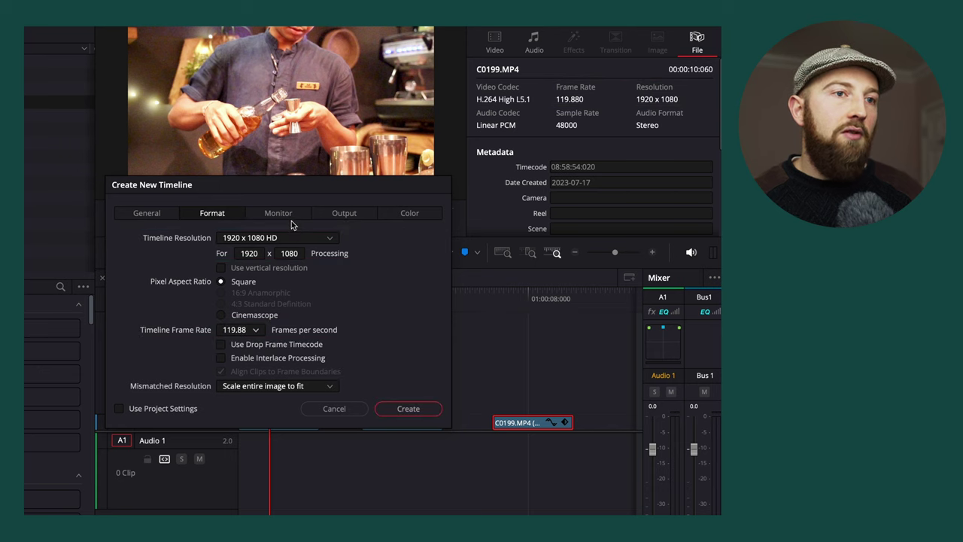
left_click(289, 217)
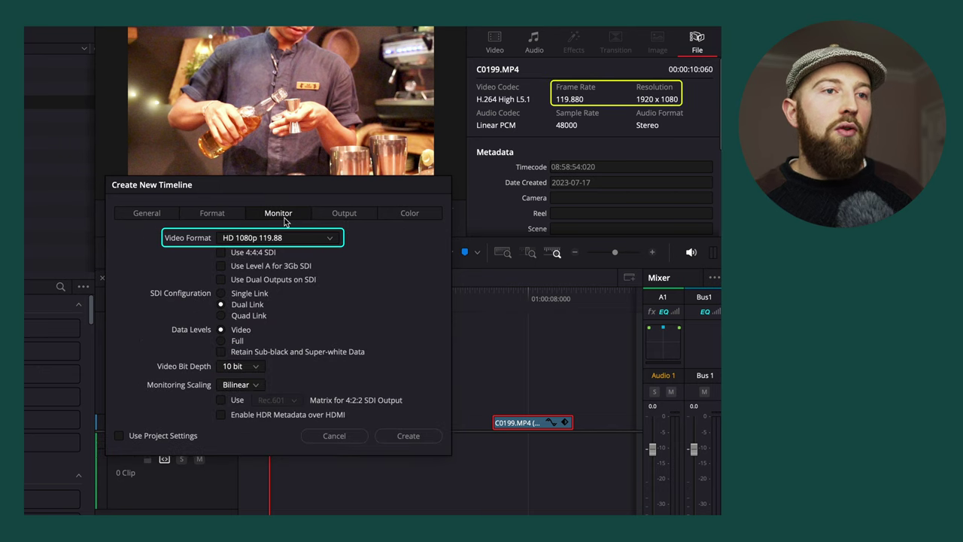
left_click(410, 213)
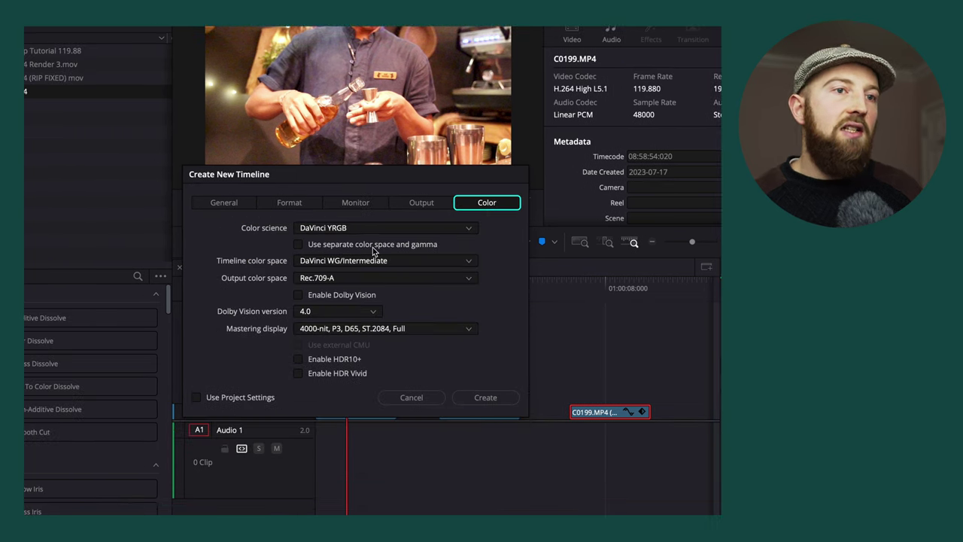
left_click(496, 403)
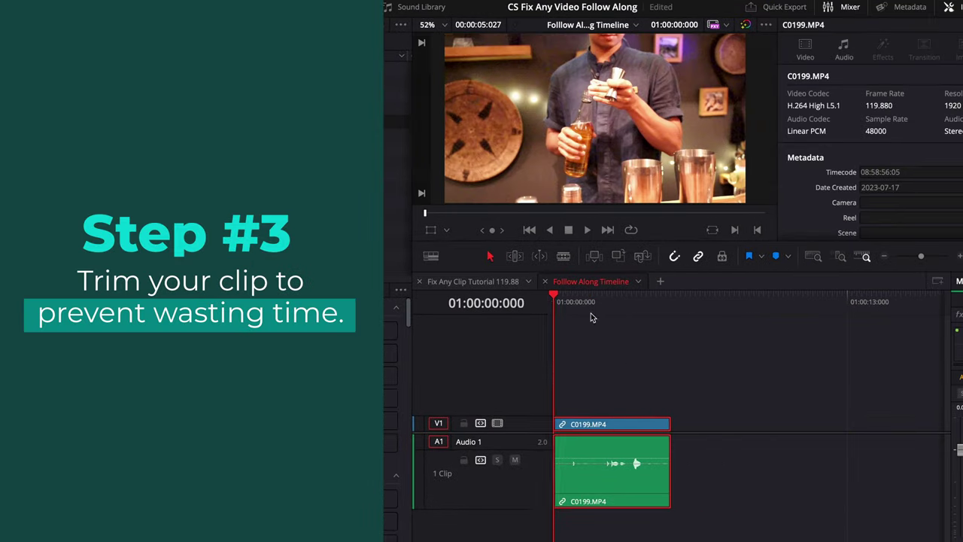
Play the timeline clip up to 01:00:01:089 and switch to the Color page.
key("space")
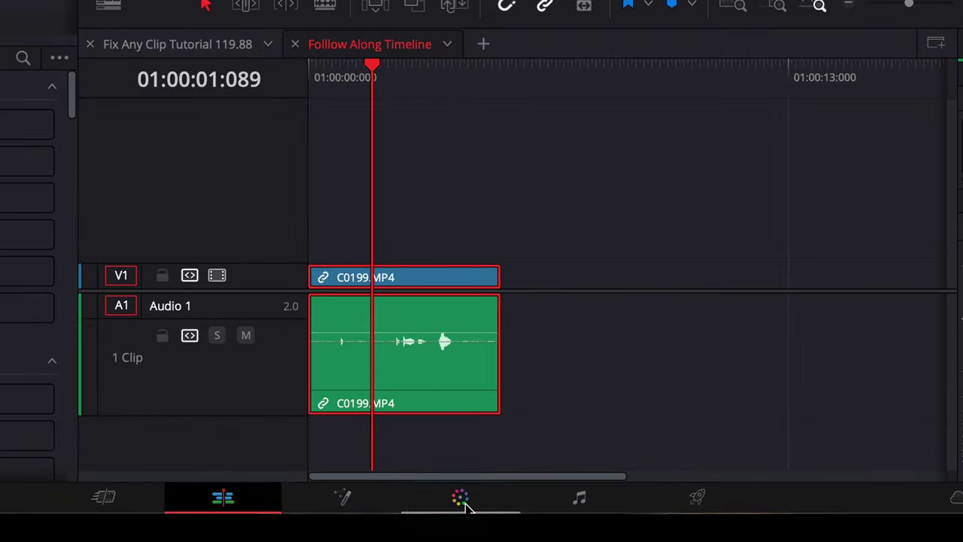
left_click(459, 500)
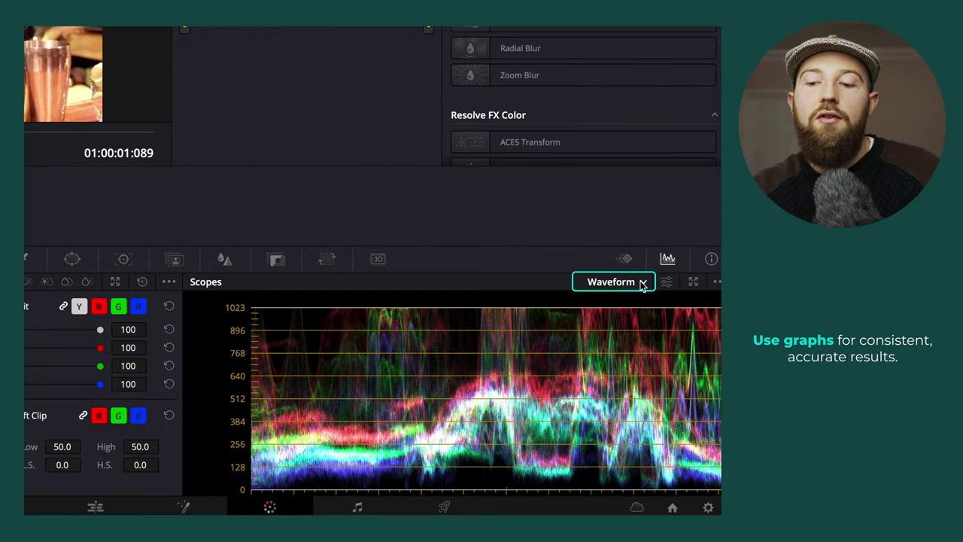
Display the Waveform scope and lower the clip's Gain to 0.83 with the primary color wheels.
left_click(644, 283)
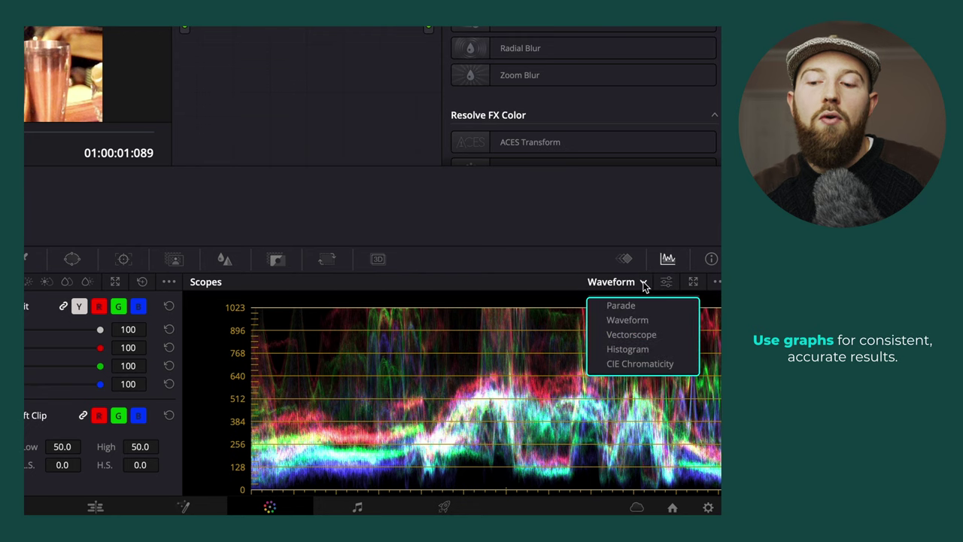
left_click(636, 321)
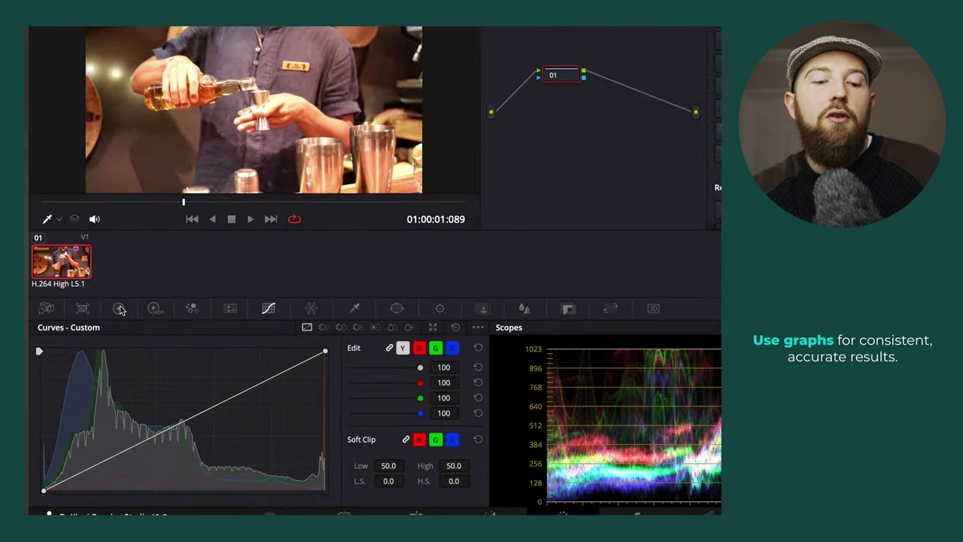
left_click(129, 279)
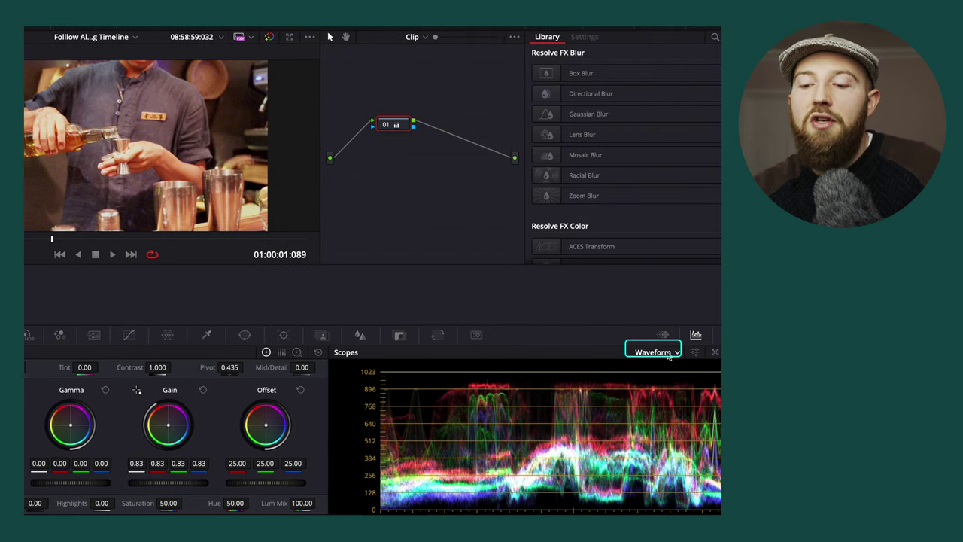
Switch the scope to Vectorscope and review its display options, including the skin tone indicator.
left_click(667, 354)
left_click(672, 393)
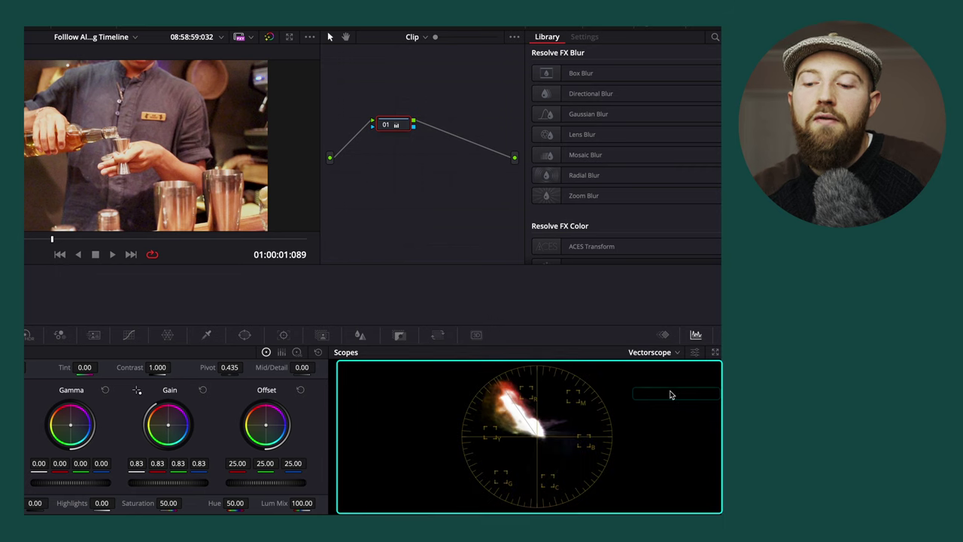
left_click(698, 355)
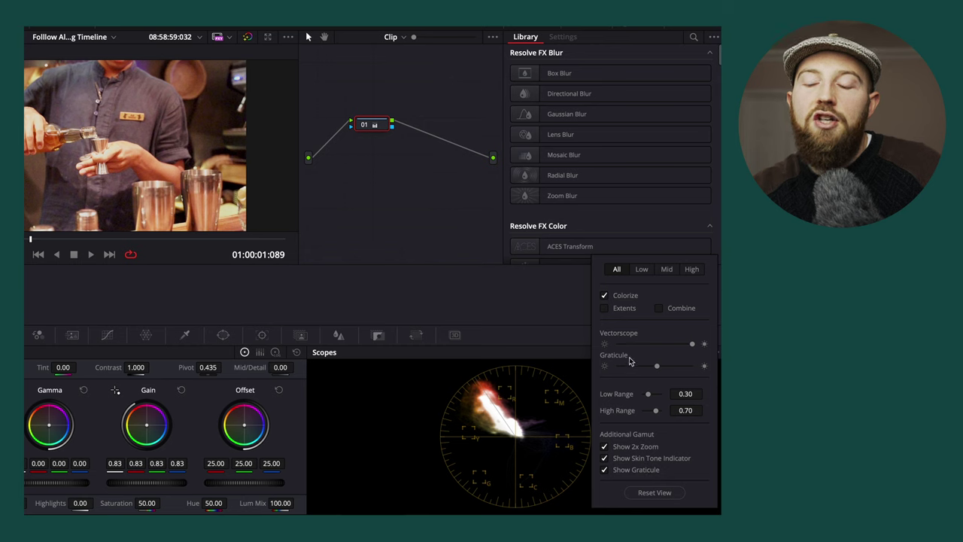
left_click(713, 352)
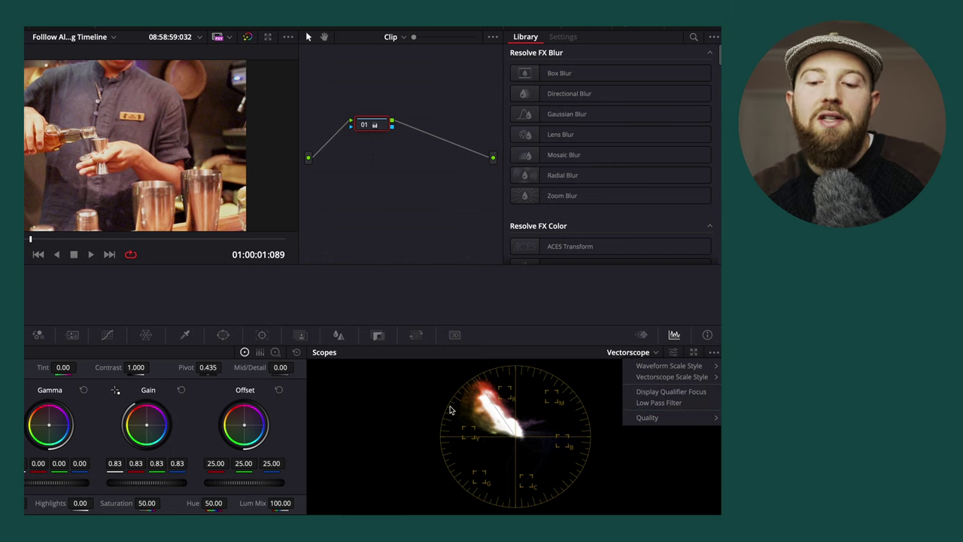
left_click(459, 409)
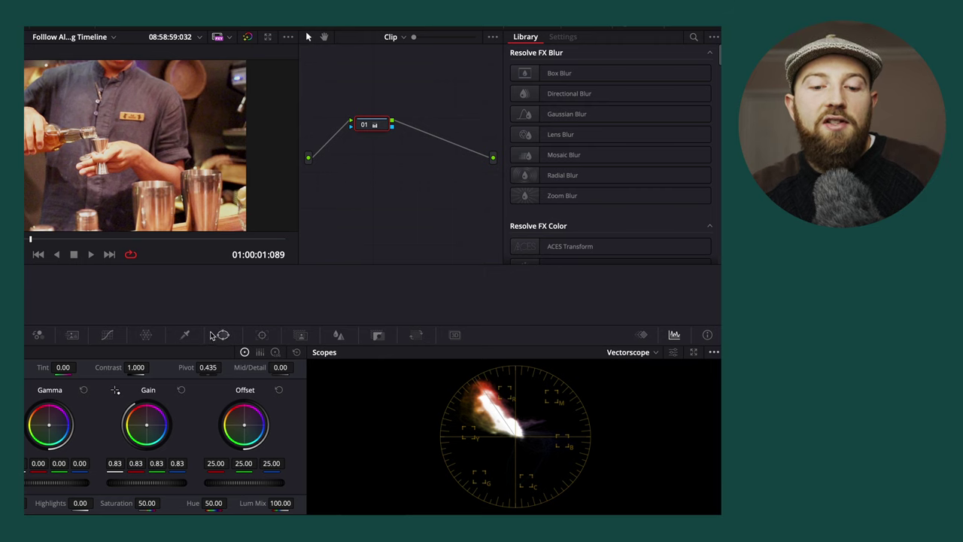
Sample the skin of the bartender's pouring hand with the HSL Qualifier and turn on the highlight view of the selection.
left_click(185, 335)
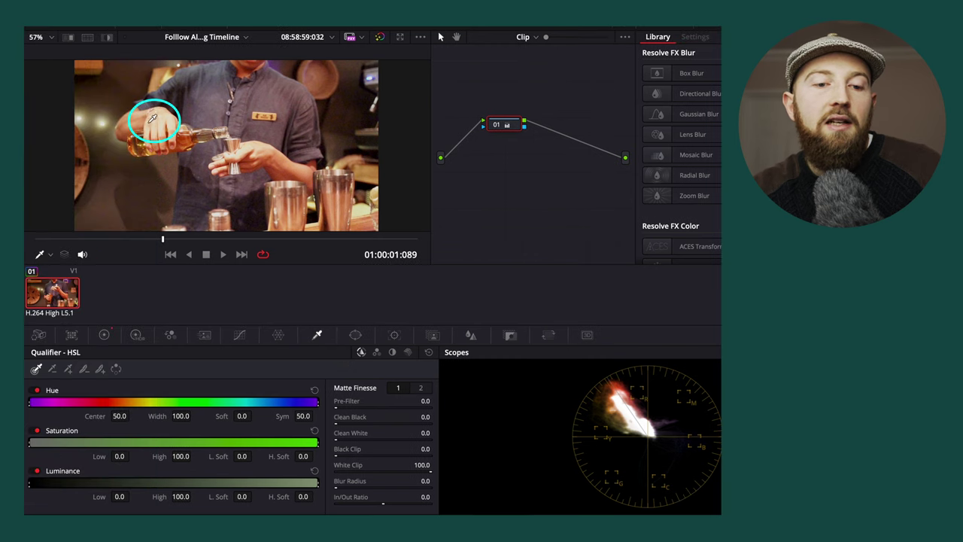
left_click(148, 111)
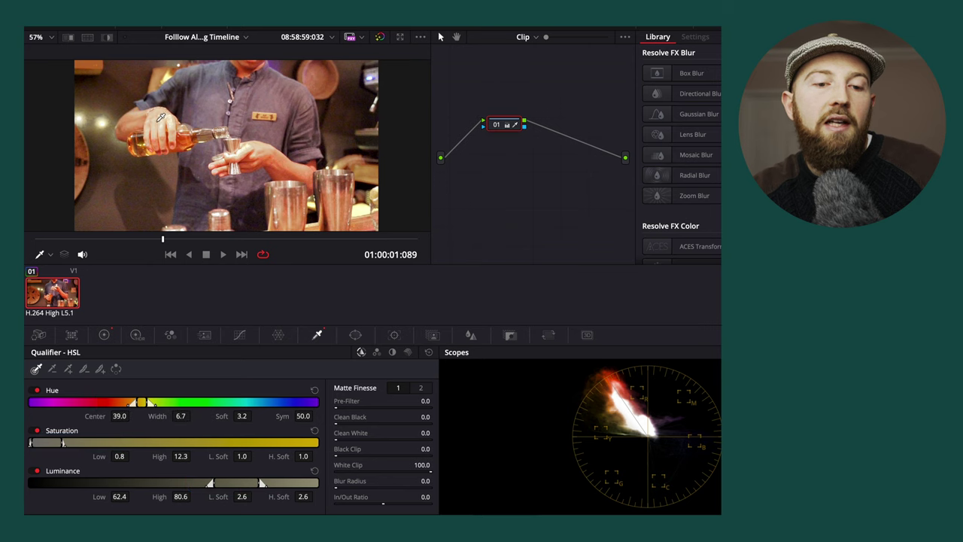
left_click(108, 38)
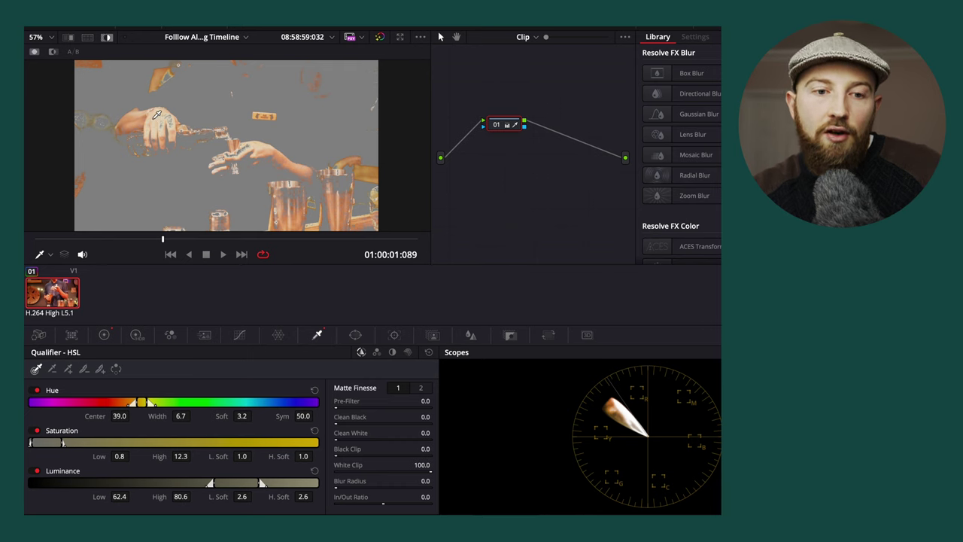
Resample the skin with the HSL Qualifier across the pouring hand and wrist so the selection covers a broader range of tones.
left_click(132, 133)
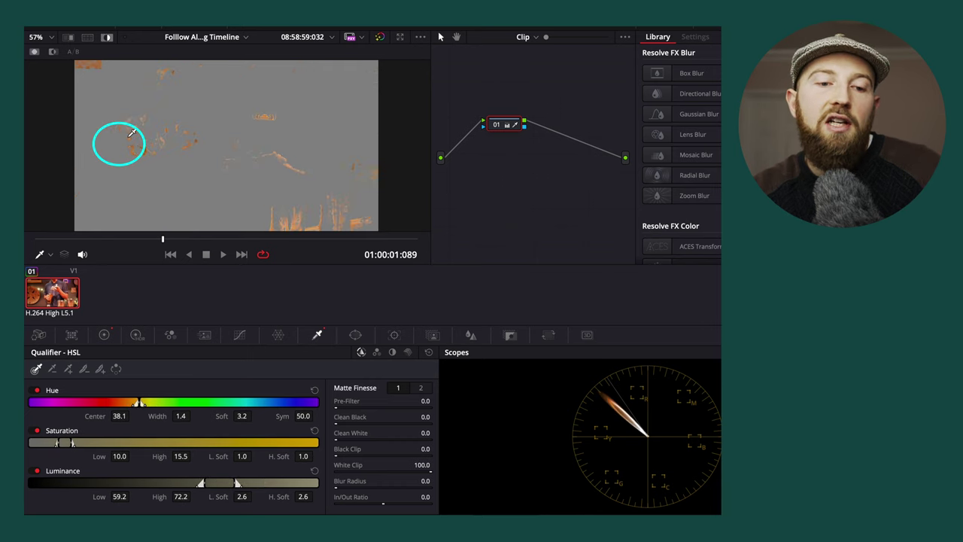
left_click(143, 119)
left_click(142, 120)
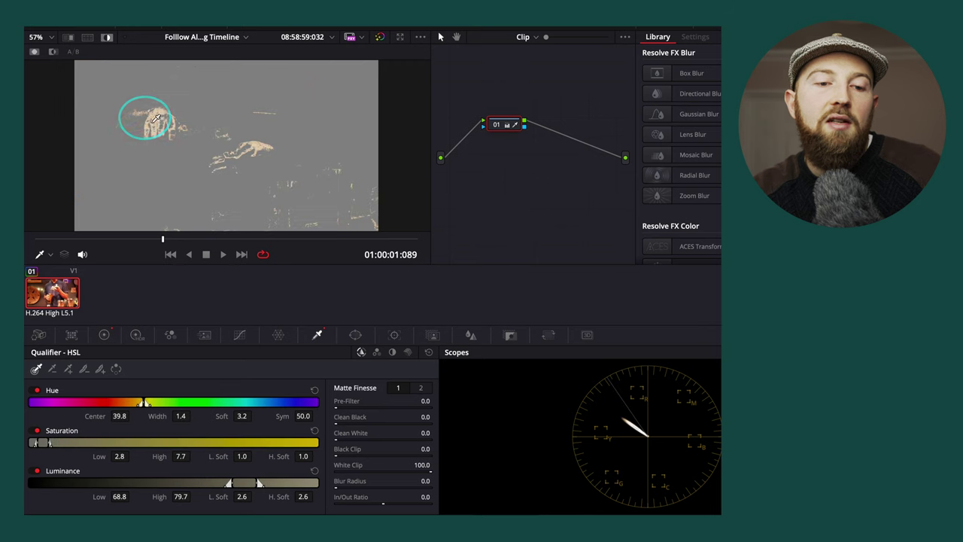
left_click_drag(139, 125, 155, 114)
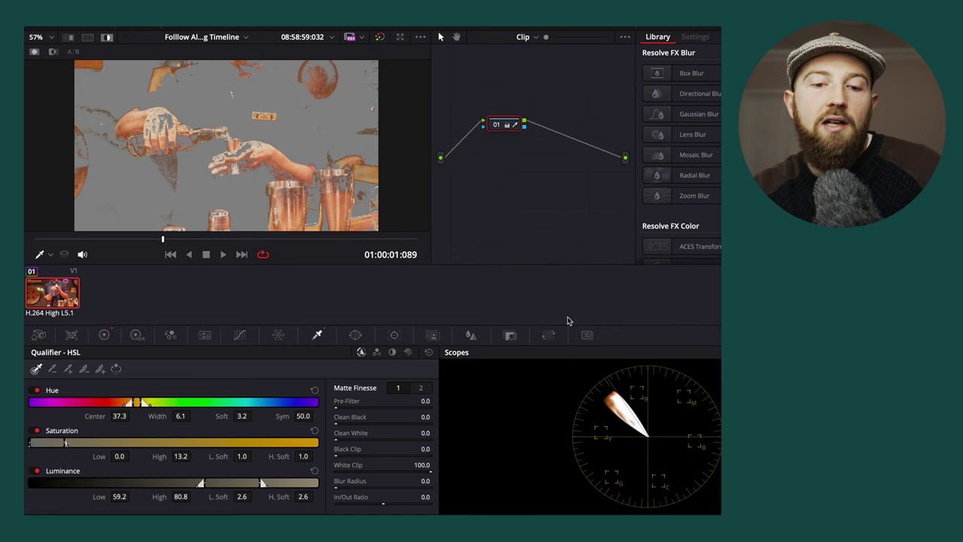
In the RGB Mixer, set red in Red Output to 1.06, green in Green Output to 0.85 and blue in Blue Output to 0.82.
left_click(172, 336)
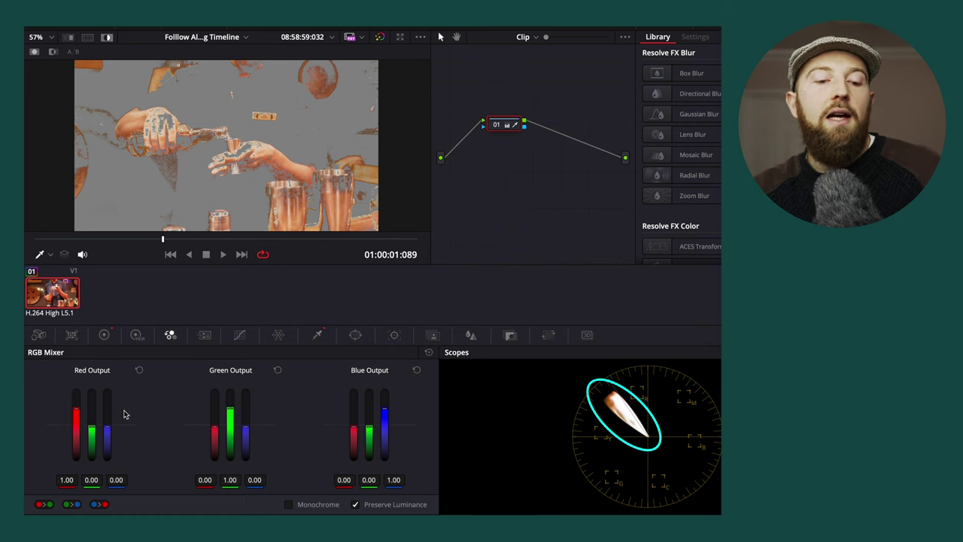
mouse_move(80, 416)
left_mouse_down()
mouse_move(81, 403)
mouse_move(81, 413)
left_mouse_up()
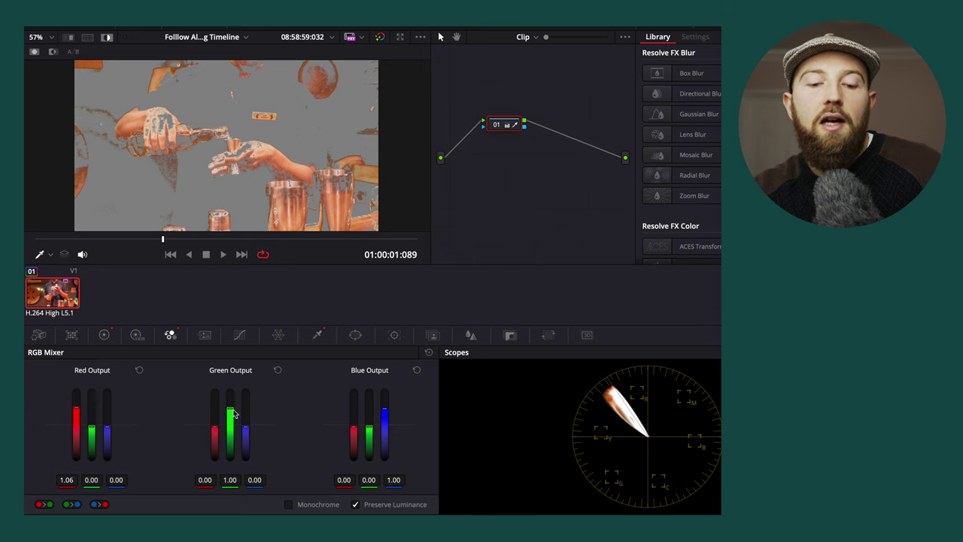
left_click_drag(232, 414, 229, 416)
left_click_drag(384, 410, 384, 420)
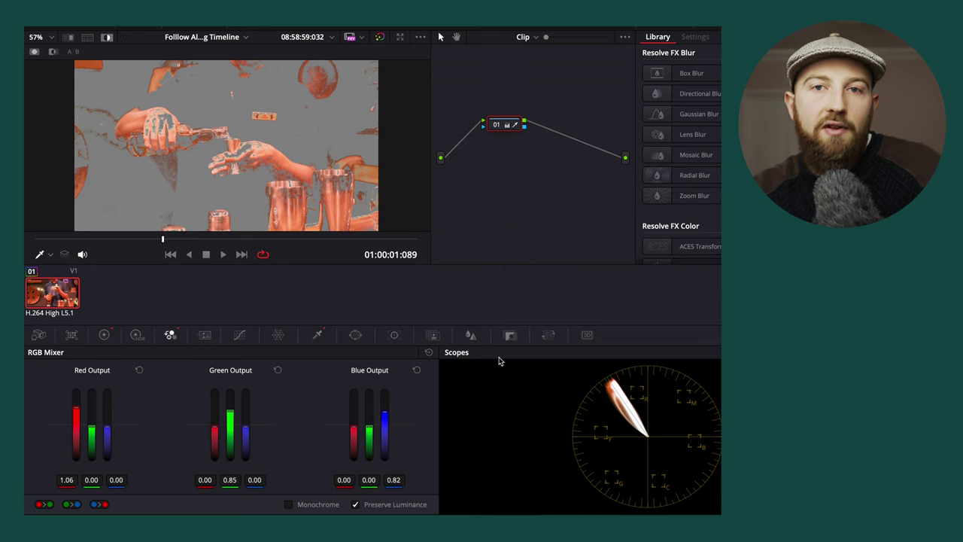
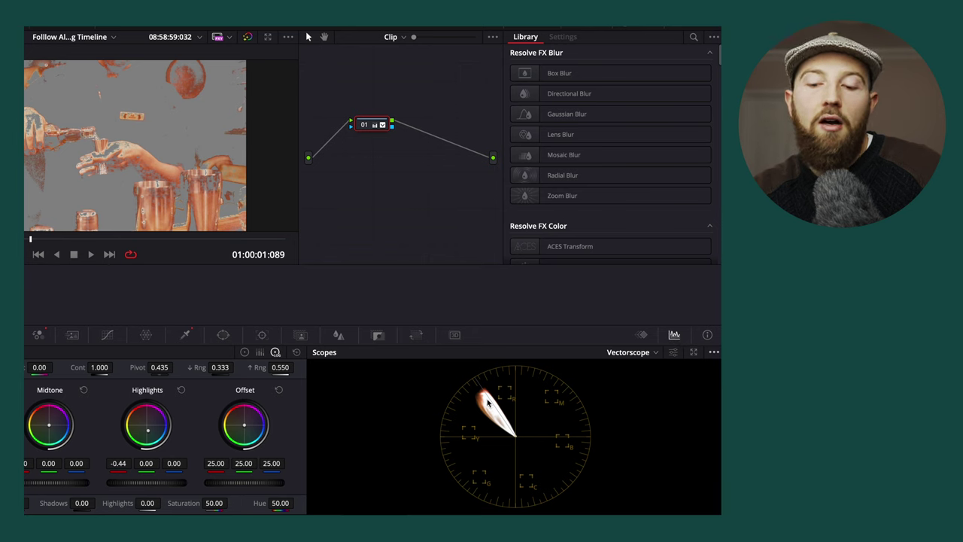
Switch the scope back to Waveform and set the Tint of the isolated skin tones to 33.00.
left_click(656, 353)
left_click(628, 380)
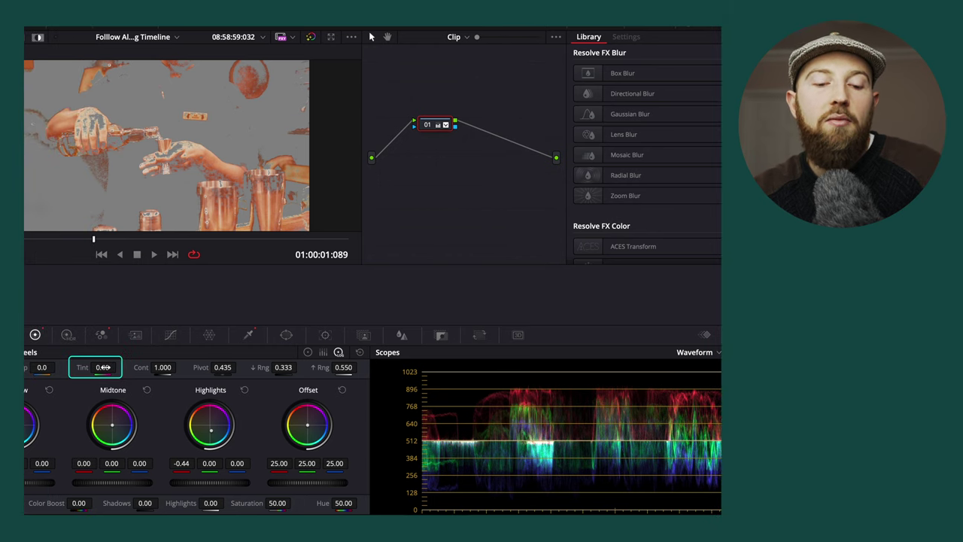
left_click_drag(118, 366, 119, 366)
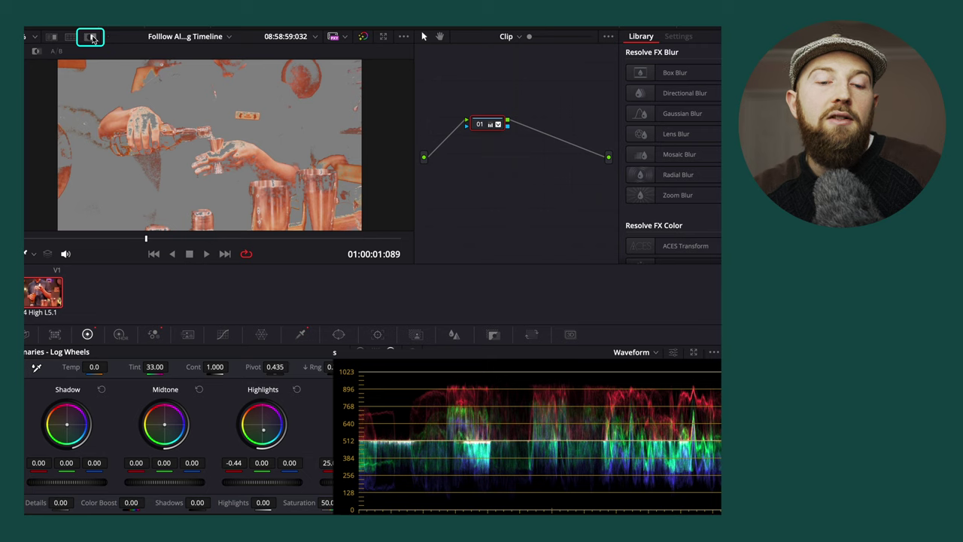
Turn off the highlight view and reset the HSL Qualifier so the correction applies to the whole image.
left_click(91, 37)
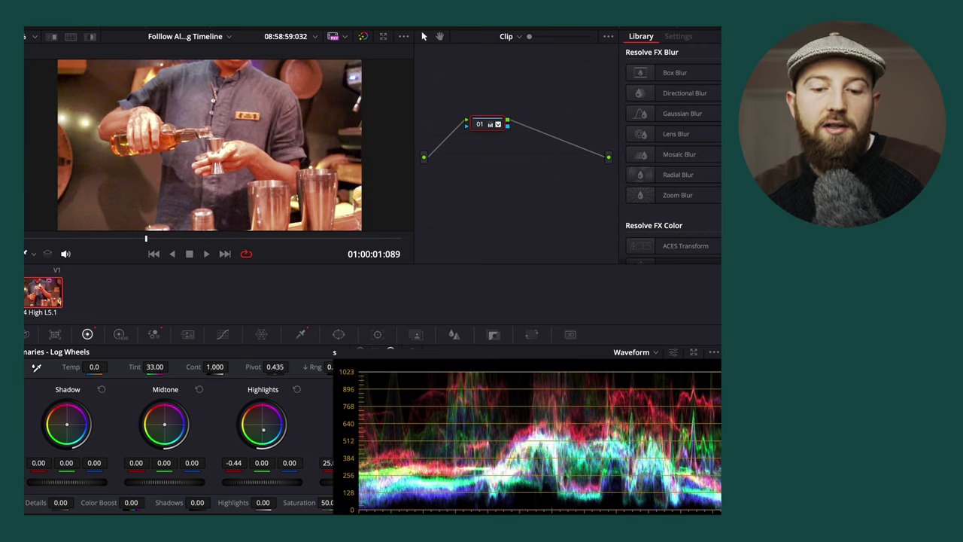
left_click(300, 334)
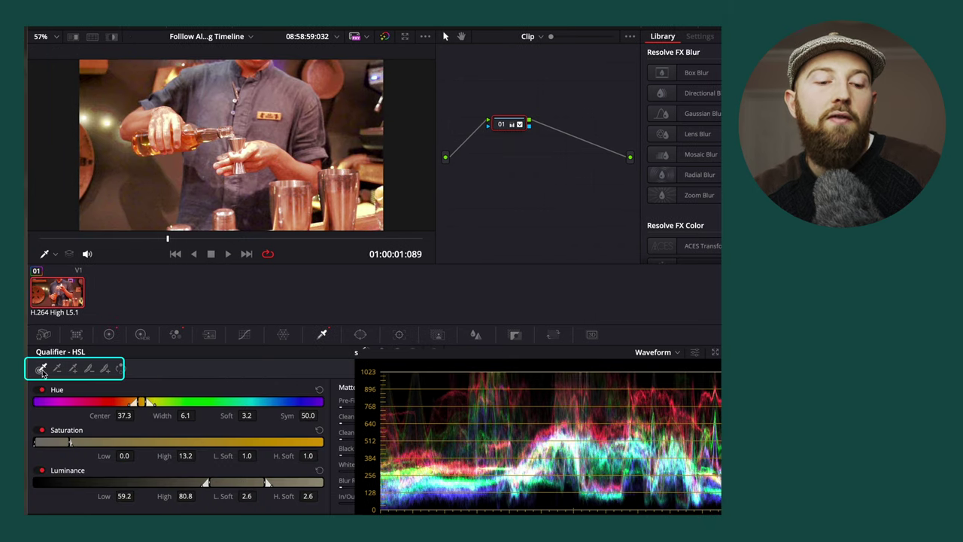
left_click(412, 351)
left_click(433, 353)
left_click(432, 353)
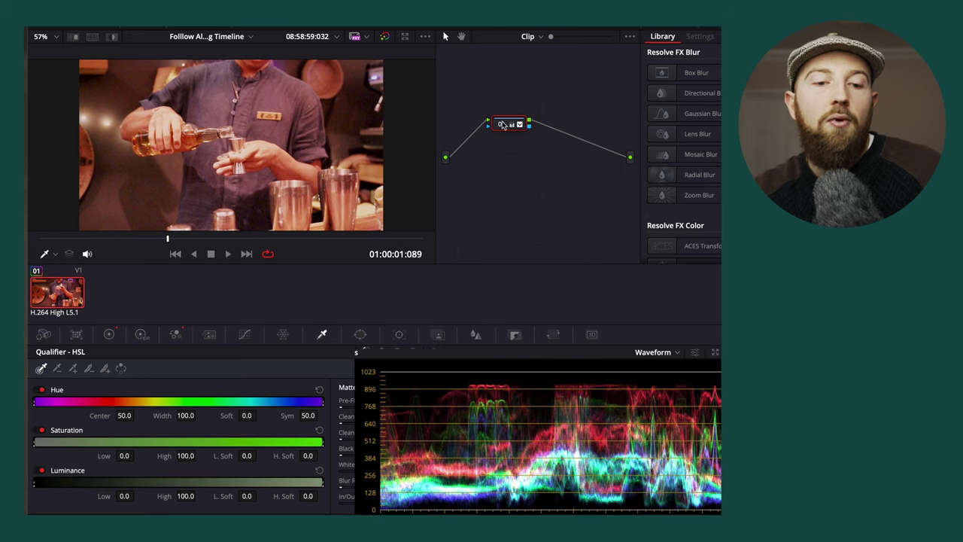
Toggle node 01 off and on to compare the clip before and after the correction.
key("ctrl+d")
key("ctrl+d")
key("ctrl+d")
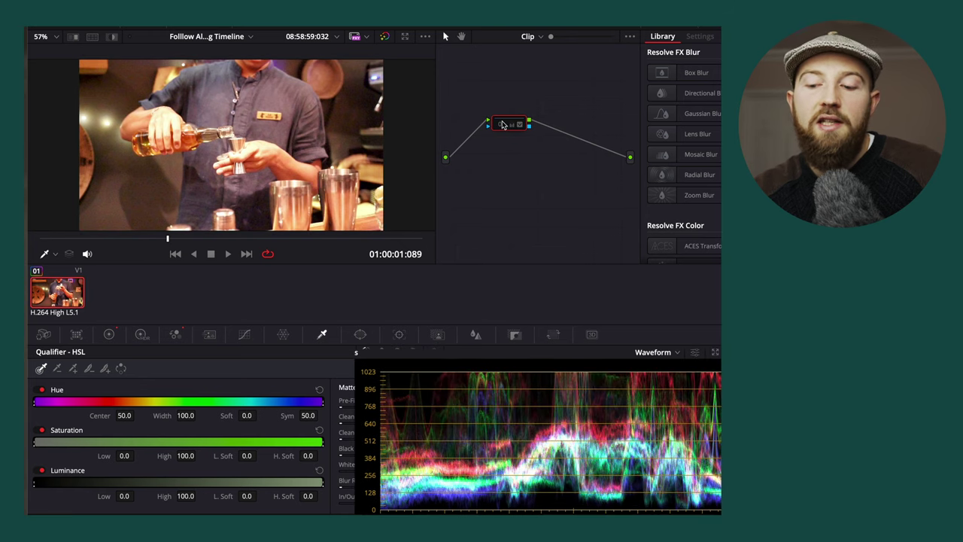
key("ctrl+d")
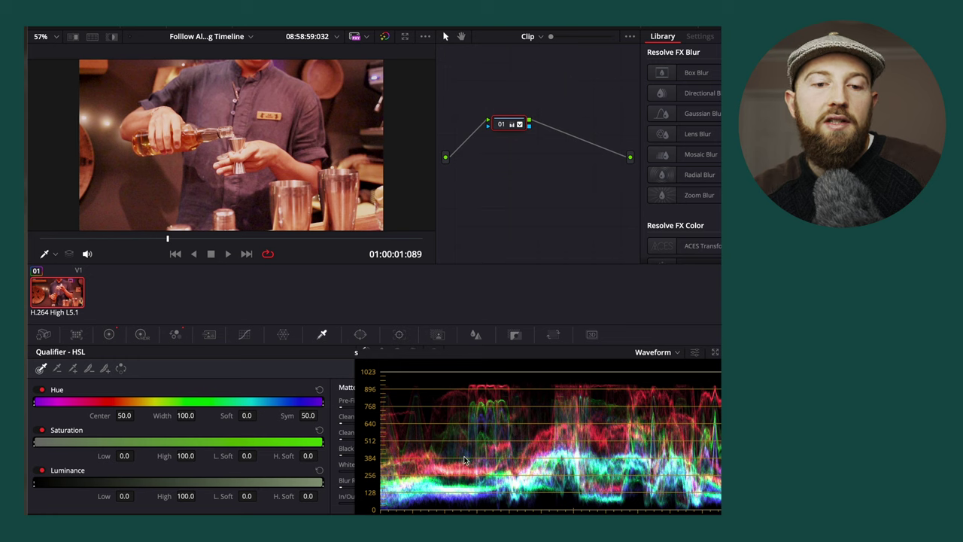
Add a control point in the shadows of the custom curve and pull it slightly down to darken them.
left_click(245, 335)
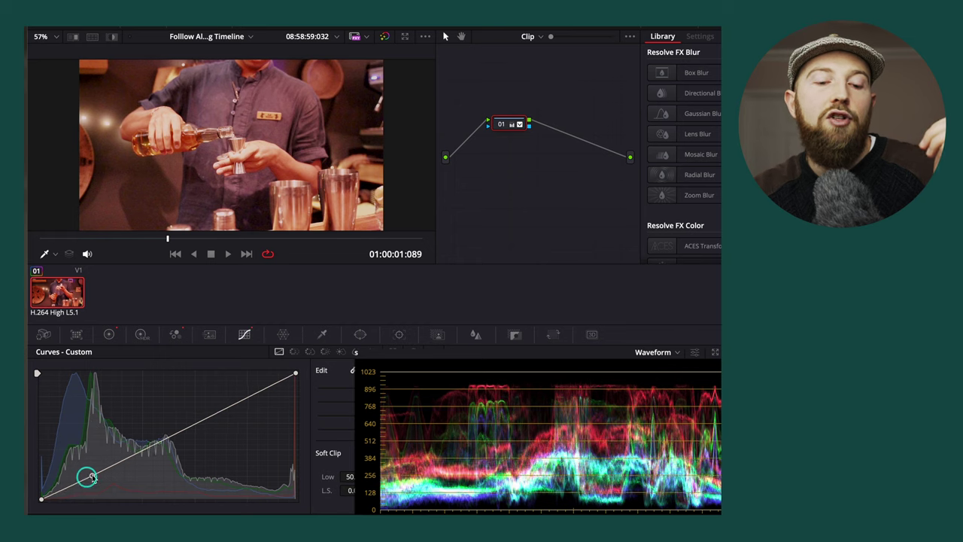
left_click_drag(96, 483, 102, 482)
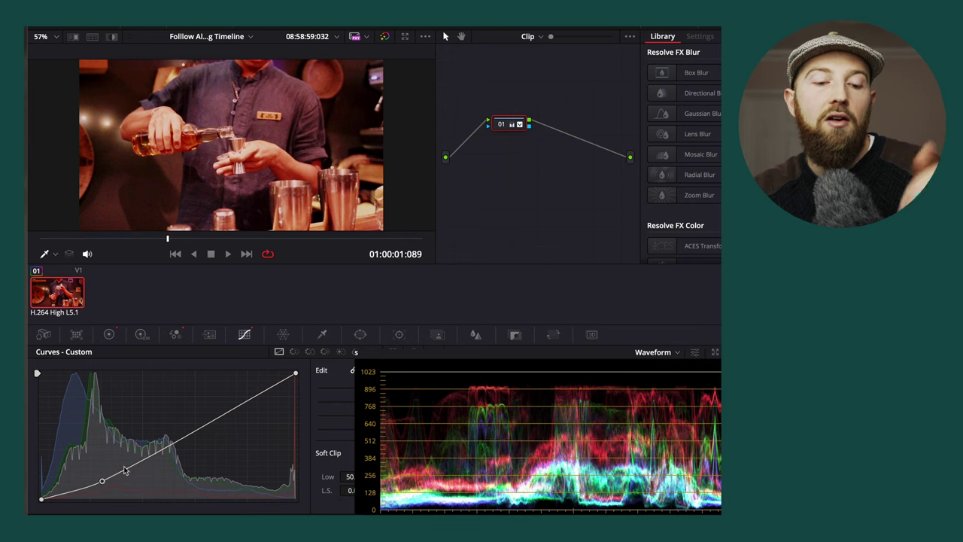
Add a slightly raised highlight point to node 01's custom curve and lower the Gain to 0.78.
mouse_move(240, 409)
left_mouse_down()
mouse_move(229, 402)
mouse_move(241, 401)
left_mouse_up()
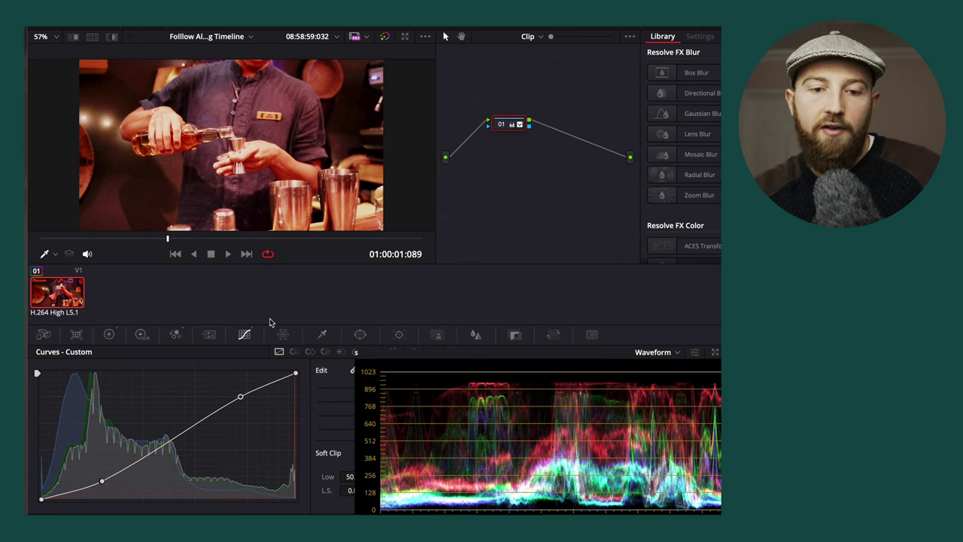
left_click(110, 334)
left_click(381, 353)
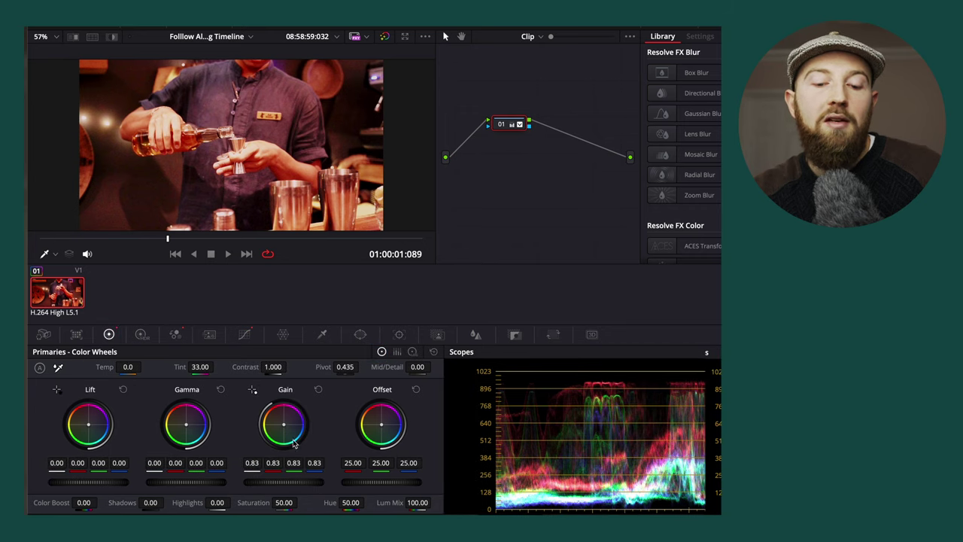
left_click(413, 351)
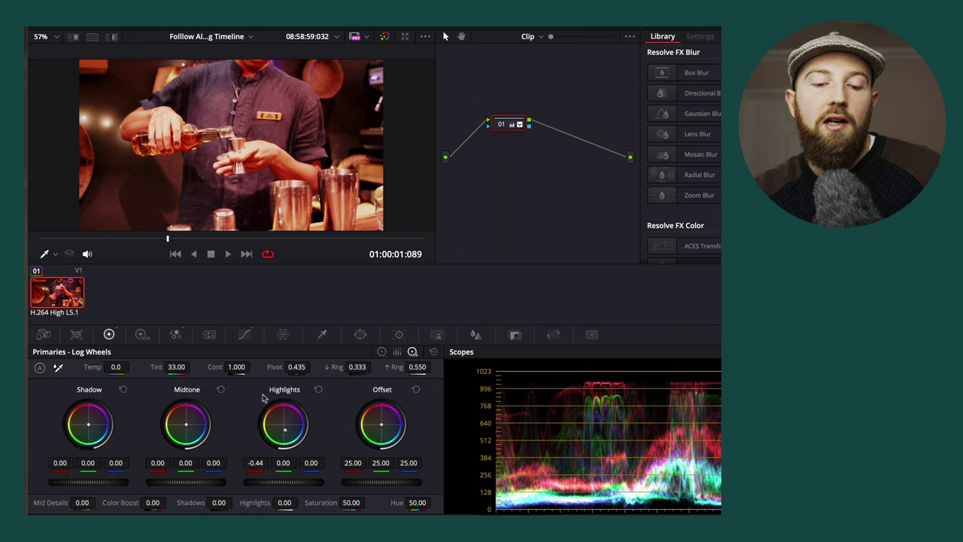
left_click(383, 353)
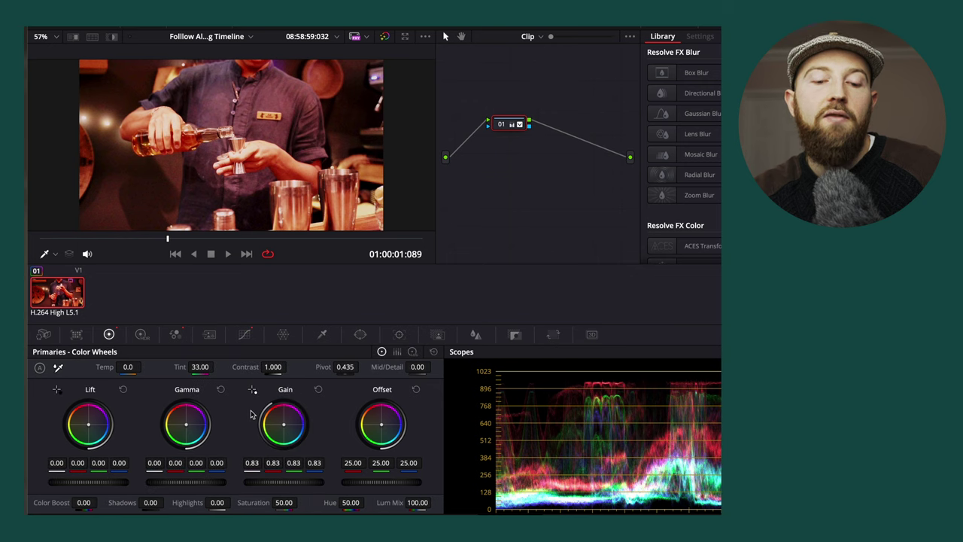
left_click_drag(282, 493, 316, 485)
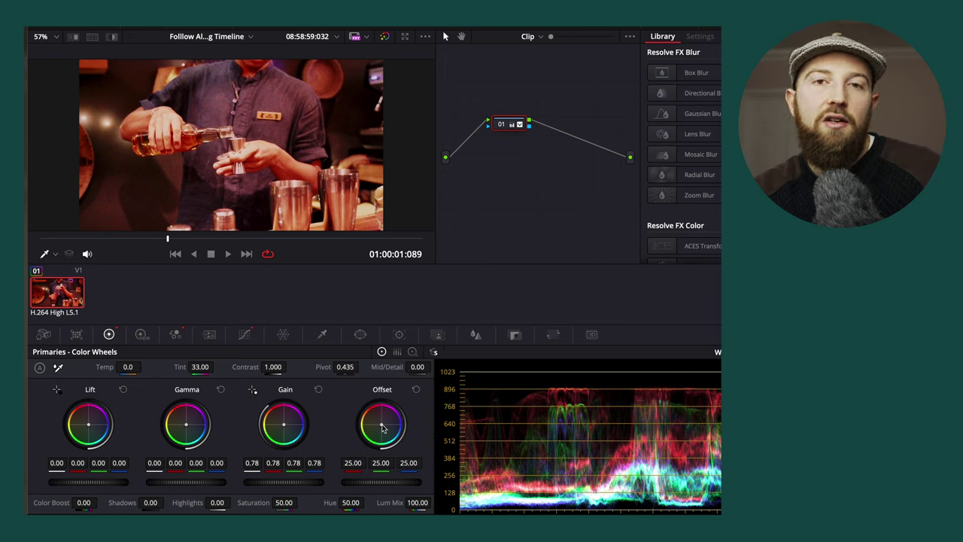
Shift the Offset balance to red 8.94, green 23.82 and blue 27.50, and compare the clip with node 01 off and on.
mouse_move(382, 427)
left_mouse_down()
mouse_move(393, 429)
mouse_move(378, 428)
left_mouse_up()
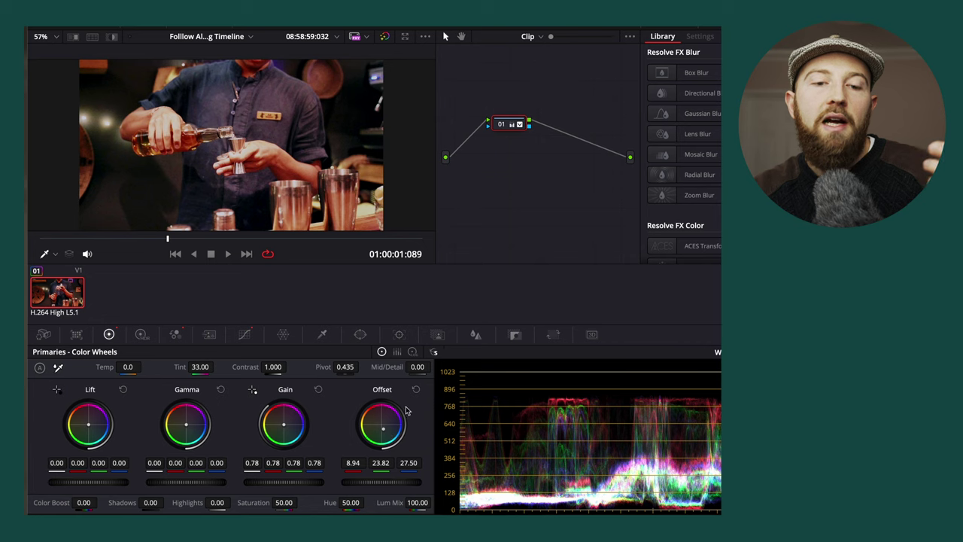
left_click_drag(389, 435, 391, 439)
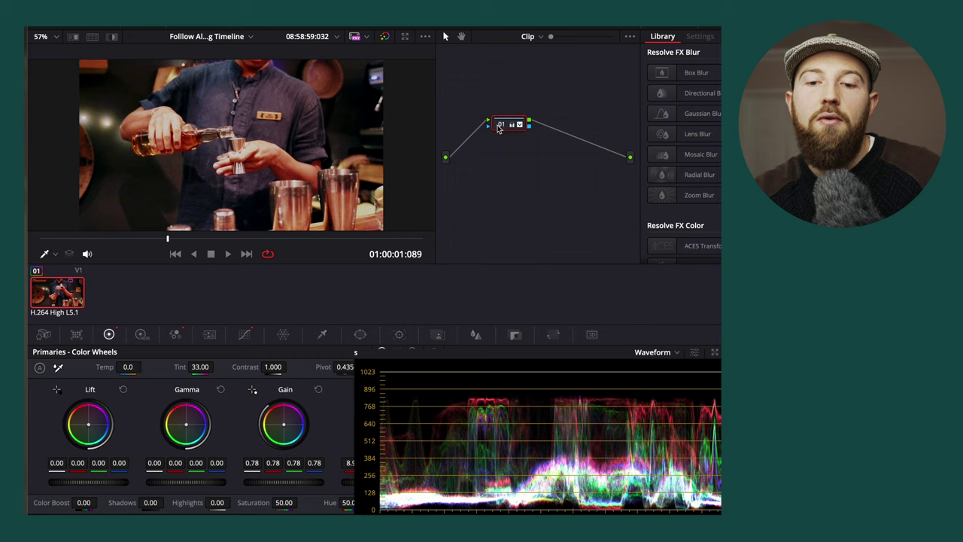
left_click(498, 128)
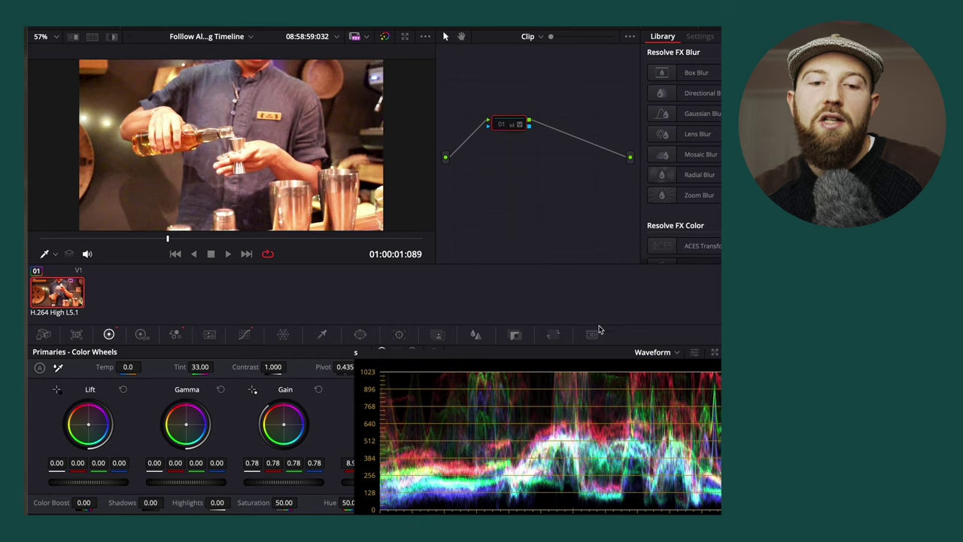
left_click(502, 124)
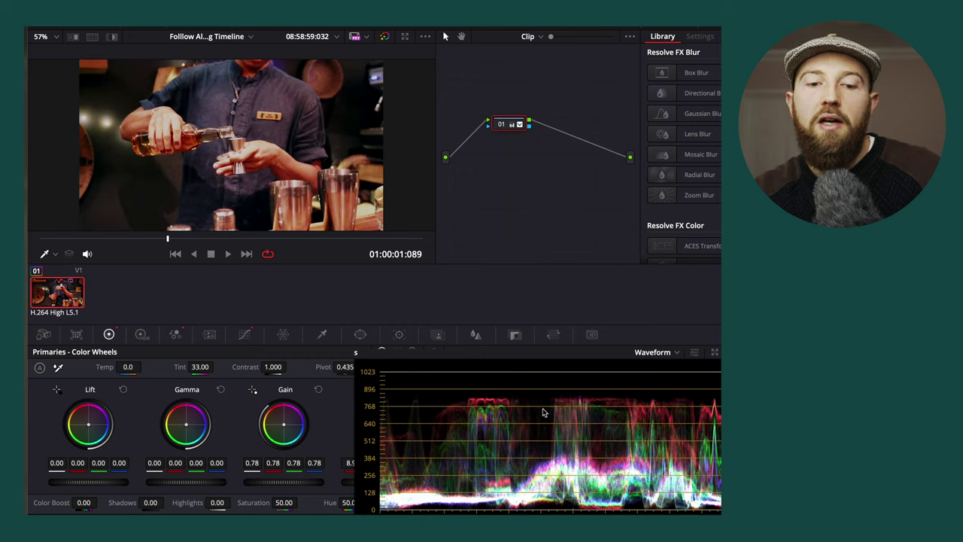
Examine the bartender's skin tones on the Vectorscope and return the scope to Waveform.
left_click(675, 351)
left_click(659, 391)
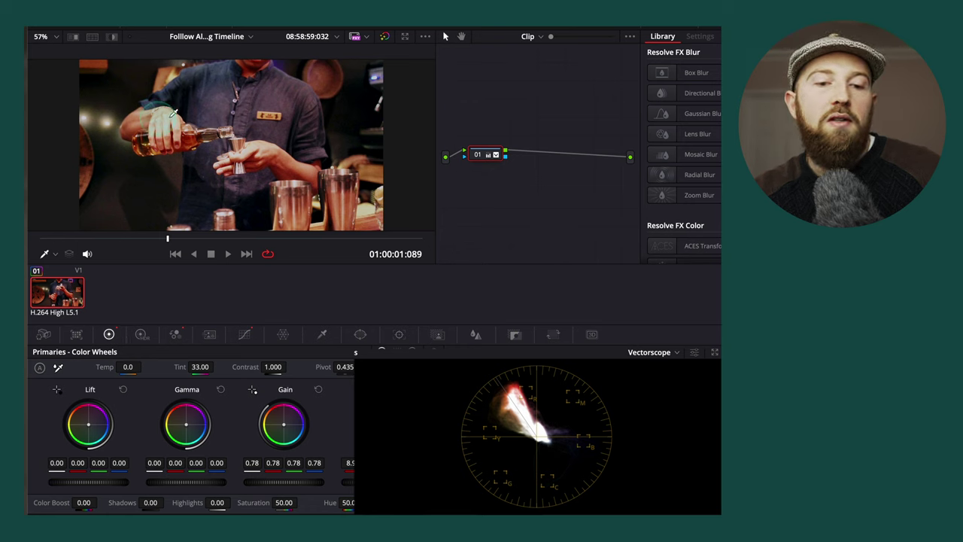
left_click(652, 352)
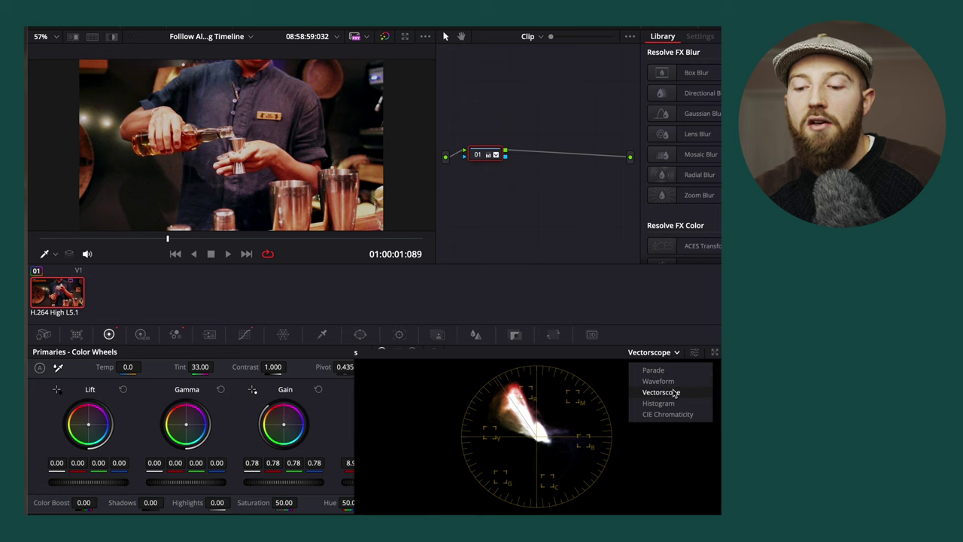
left_click(673, 391)
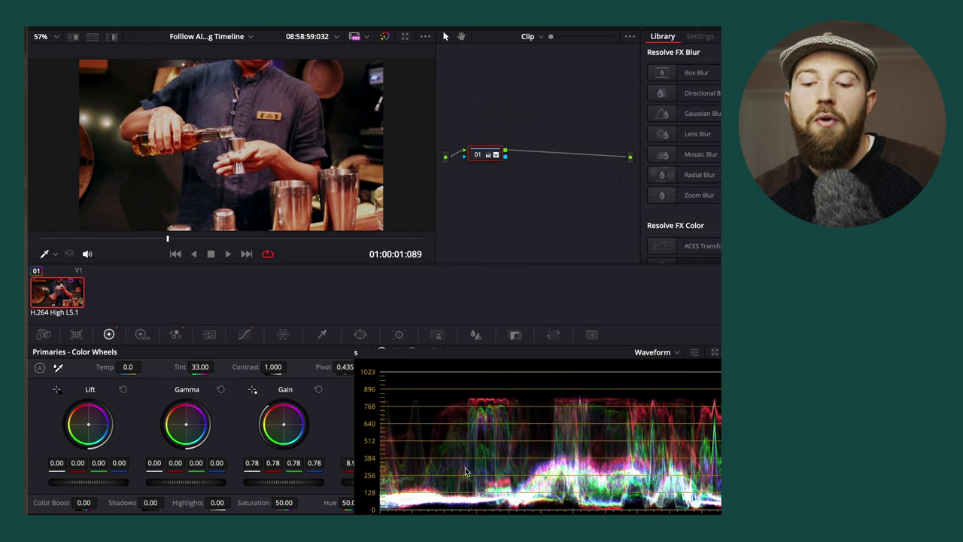
Try extreme highlight and shadow point positions on node 01's custom curve and undo both changes.
left_click(243, 337)
left_click_drag(240, 398, 179, 387)
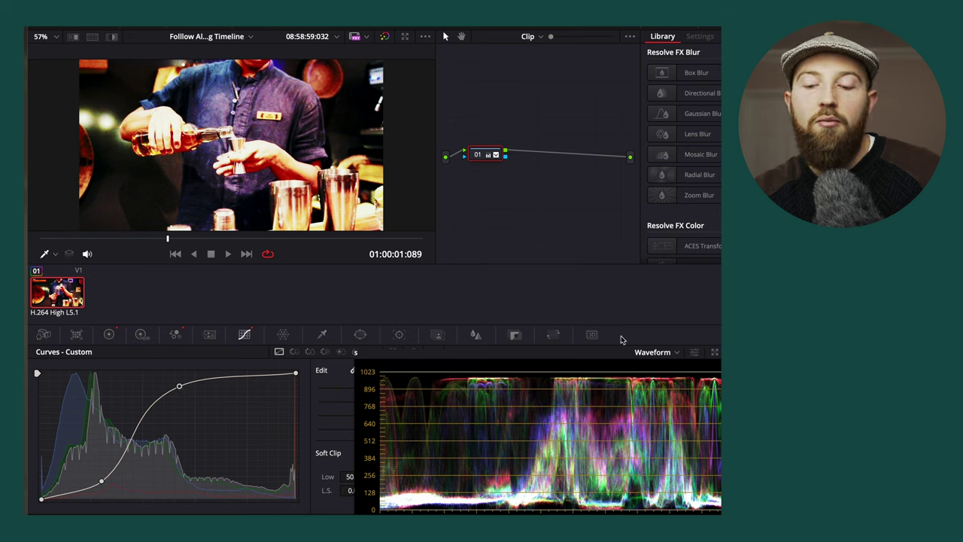
key("ctrl+z")
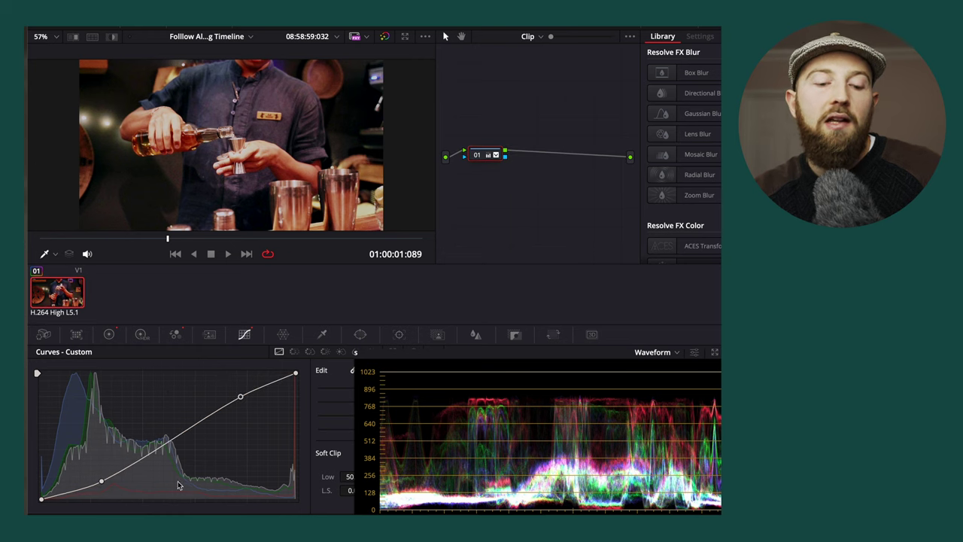
left_click_drag(101, 481, 204, 480)
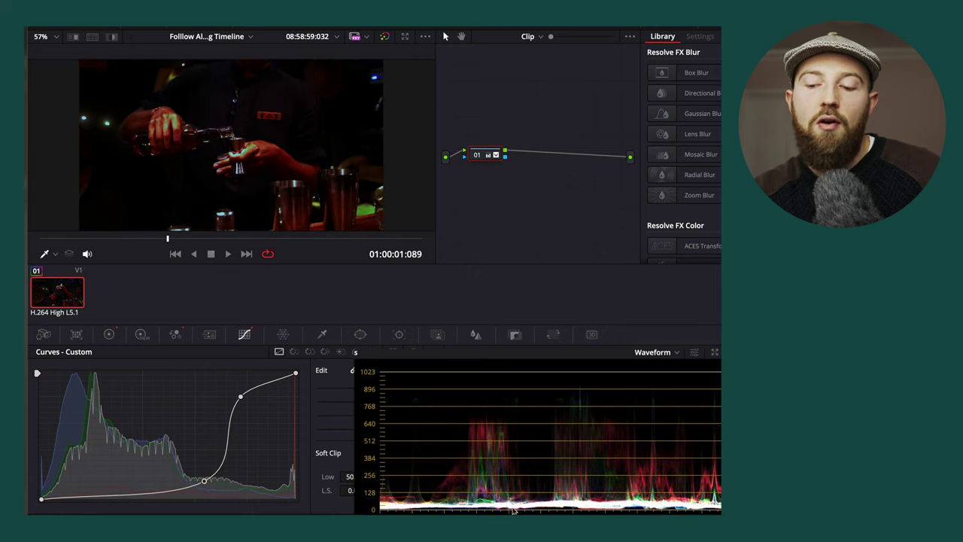
key("ctrl+z")
key("ctrl+z")
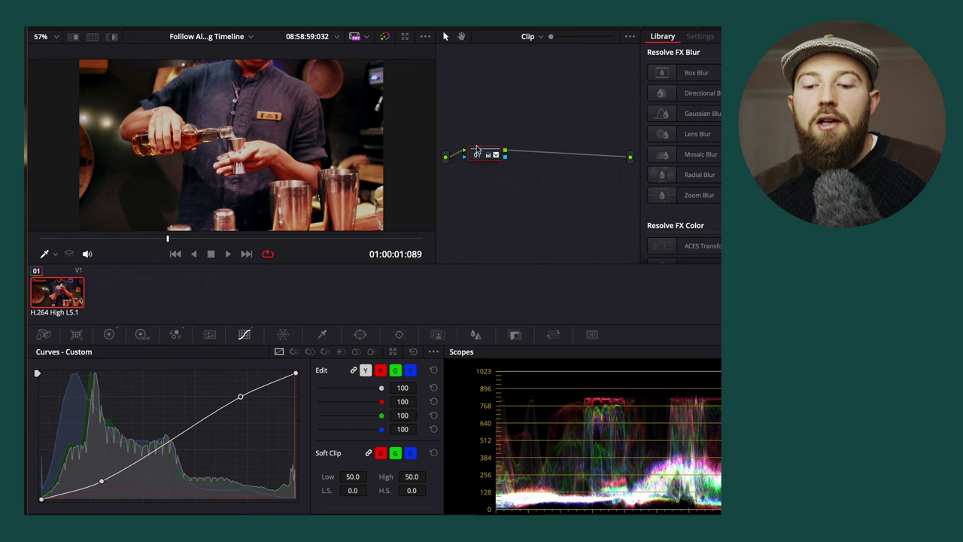
Add serial node 02 after node 01 and place it directly above node 01 in the node graph.
key("alt+s")
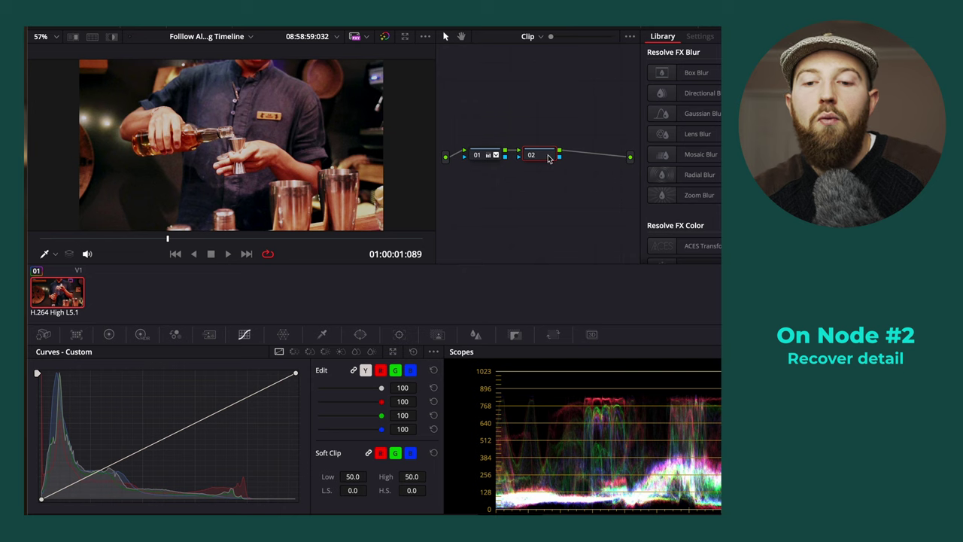
left_click_drag(548, 158, 491, 138)
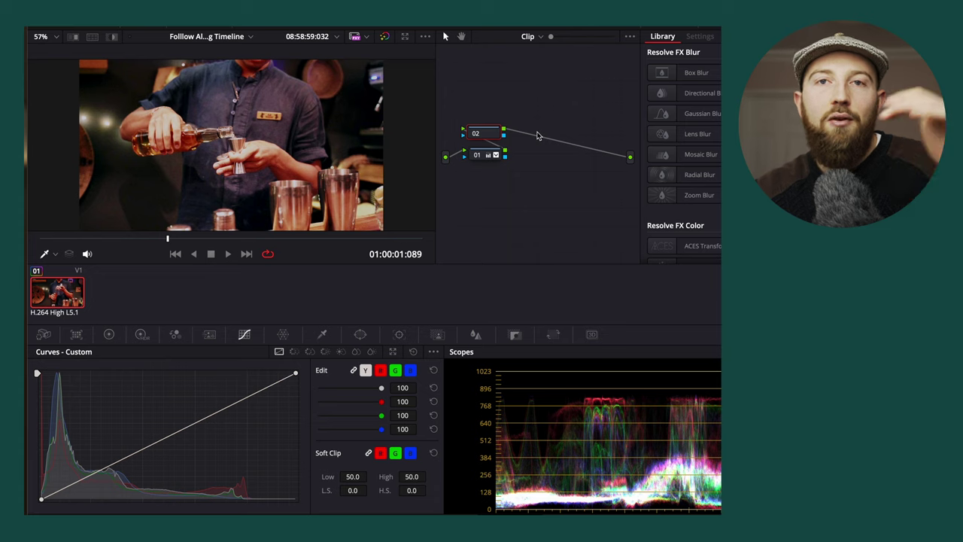
Increase the contrast on node 02 by balancing Gamma at -0.25 against Gain at 1.16.
left_click(108, 334)
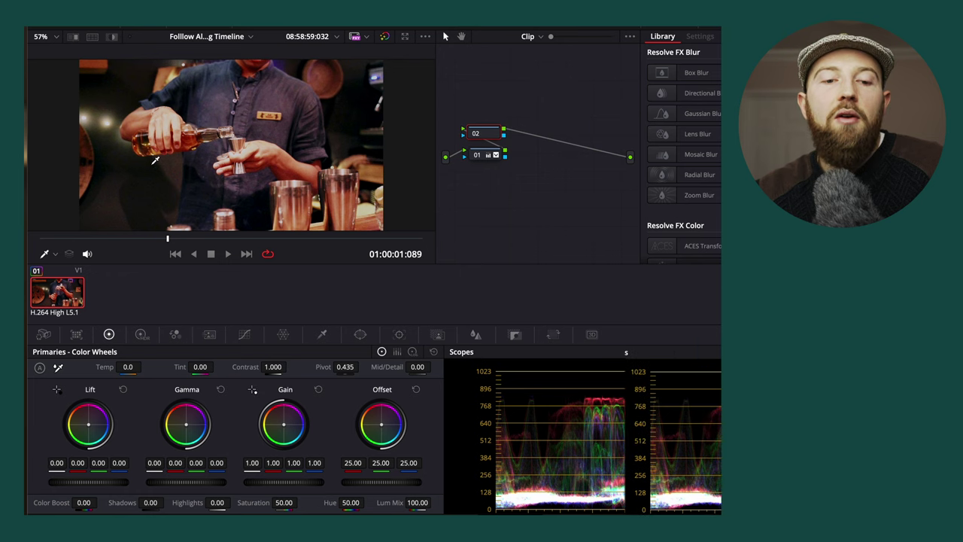
left_click_drag(210, 490, 161, 485)
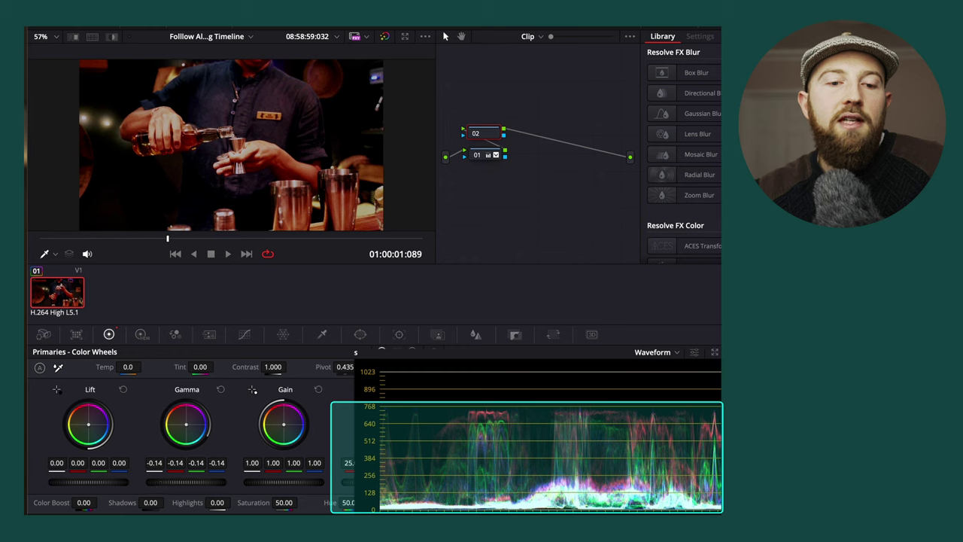
left_click_drag(288, 490, 311, 490)
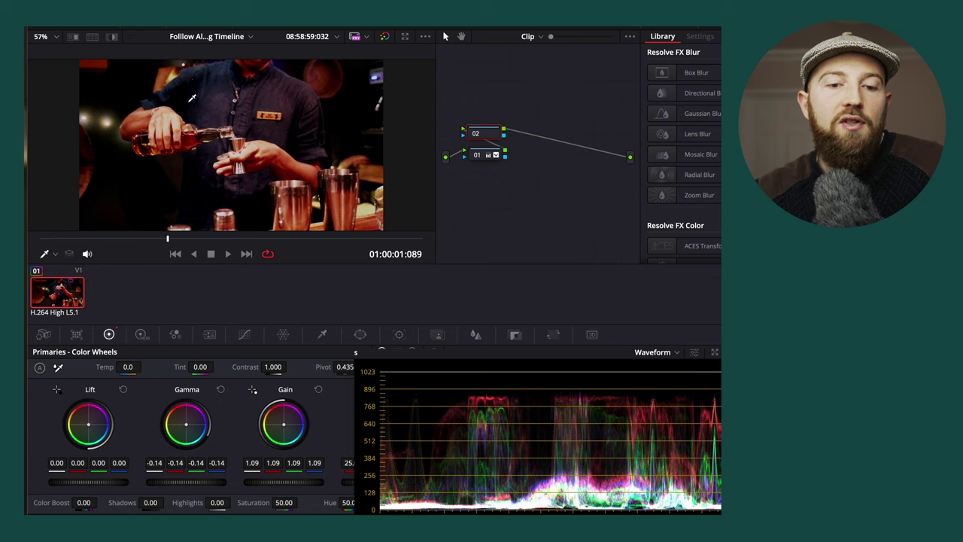
left_click_drag(213, 484, 197, 484)
left_click_drag(284, 484, 292, 484)
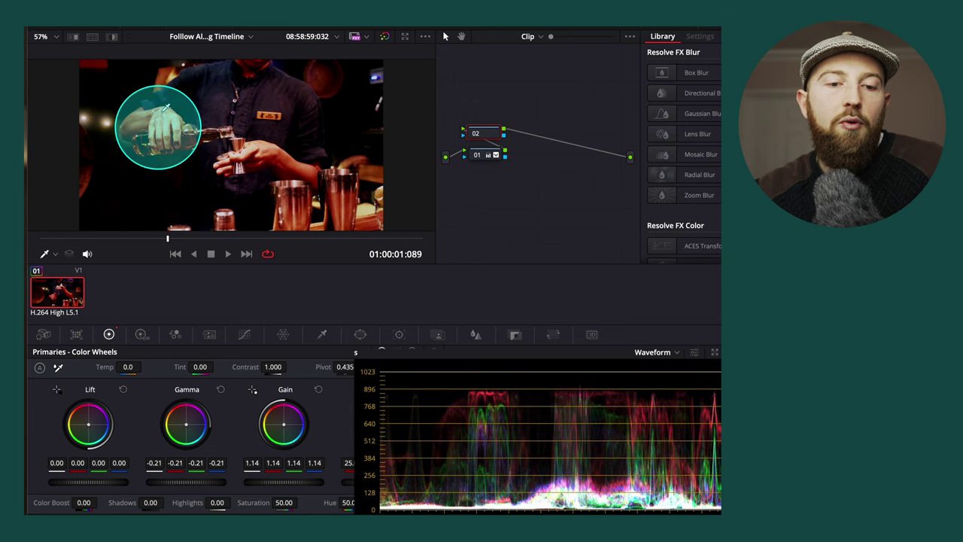
left_click_drag(208, 484, 151, 486)
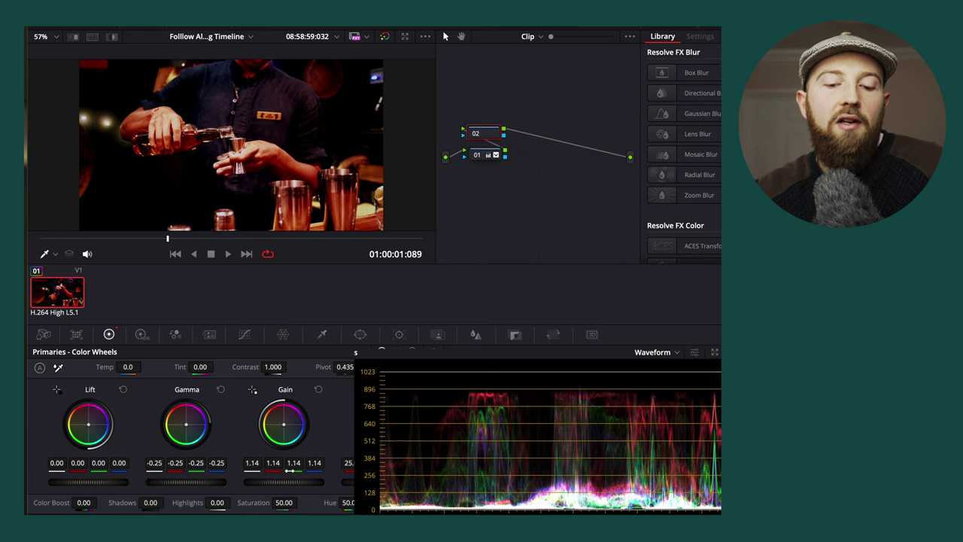
left_click_drag(297, 484, 305, 484)
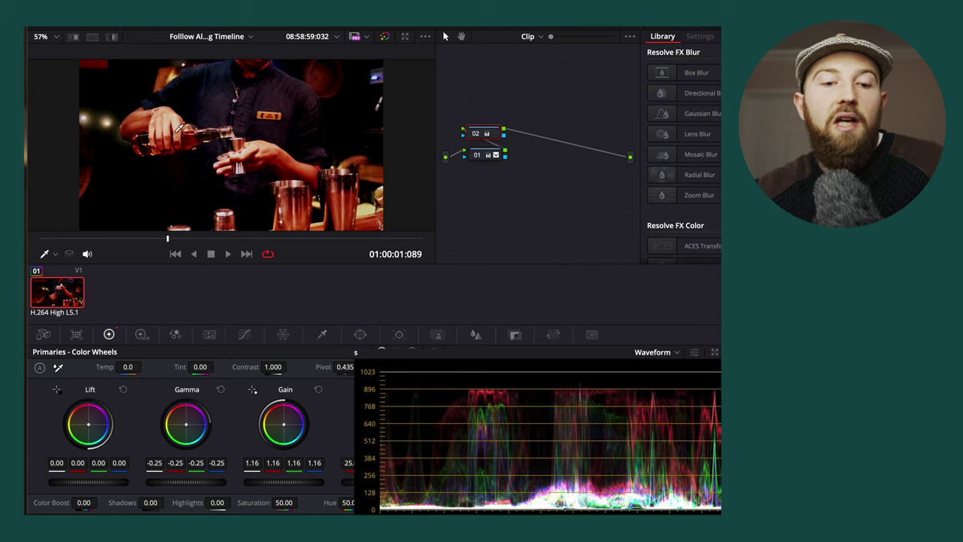
Limit node 02 to the highlights with Luminance Low 60.2 and L. Soft 12.9, and compare it off and on.
left_click(330, 338)
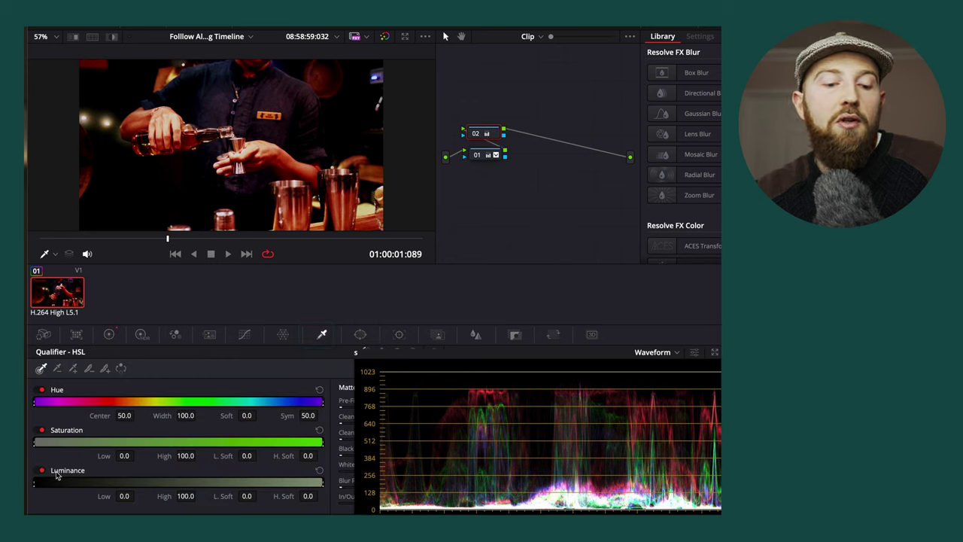
mouse_move(137, 496)
left_mouse_down()
mouse_move(124, 496)
mouse_move(137, 496)
left_mouse_up()
mouse_move(216, 482)
left_mouse_down()
mouse_move(235, 482)
mouse_move(212, 489)
mouse_move(226, 492)
left_mouse_up()
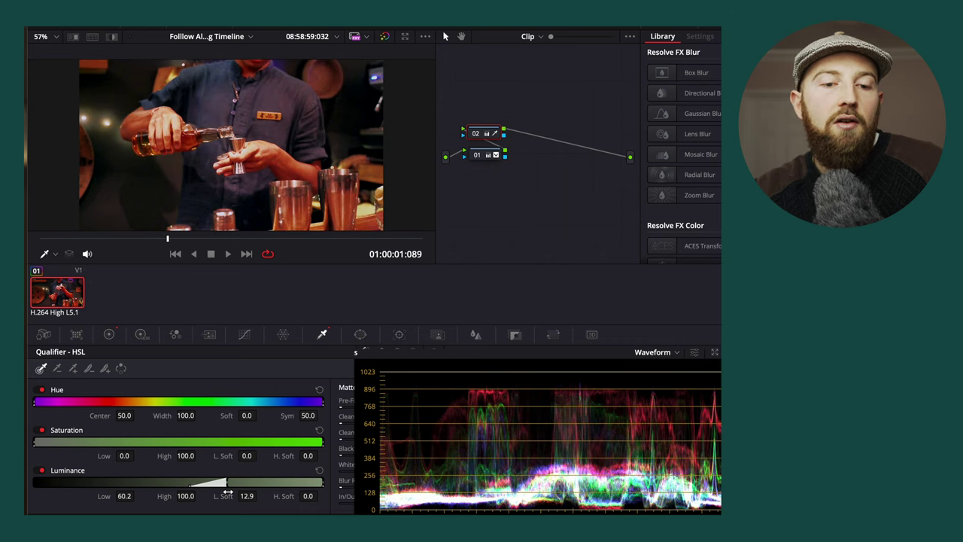
left_click(476, 136)
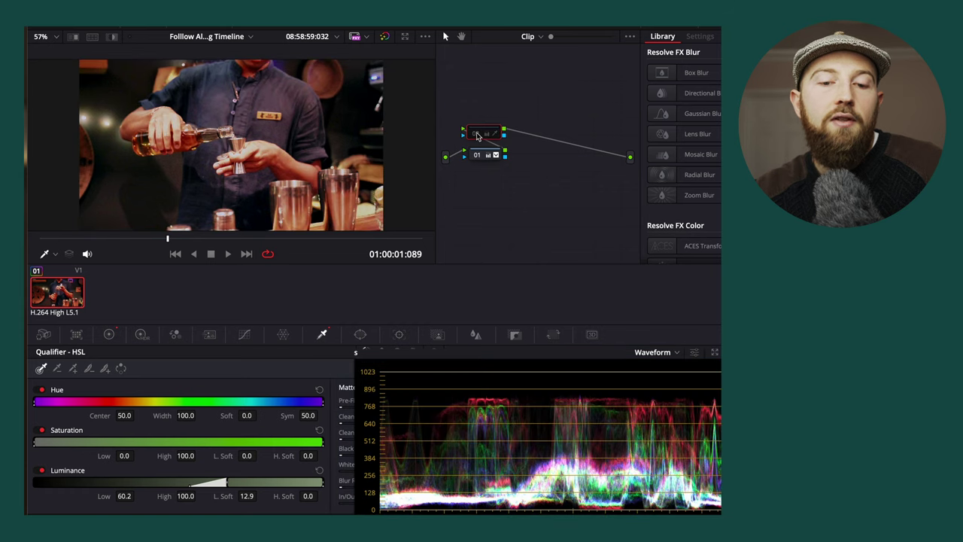
left_click(476, 135)
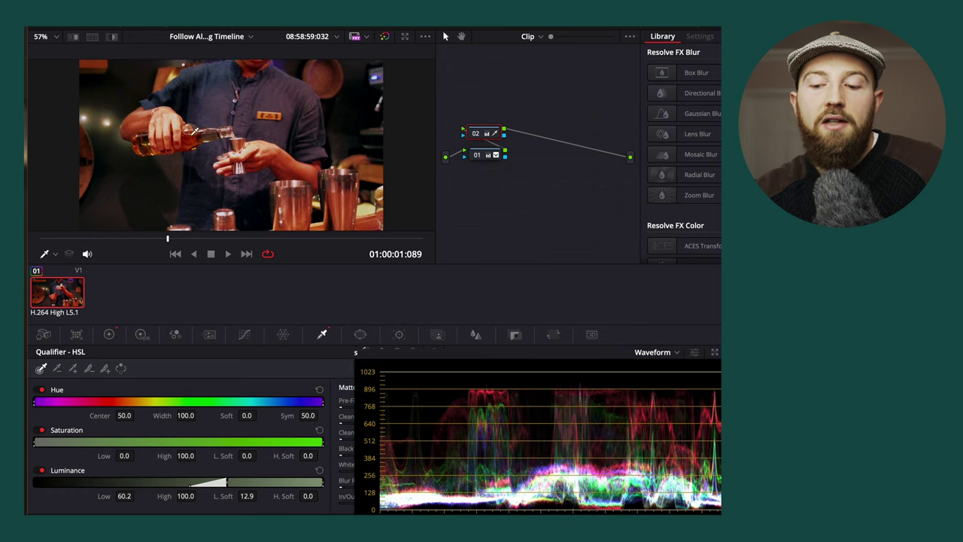
Lower the Saturation of node 01 to 38.00.
mouse_move(486, 156)
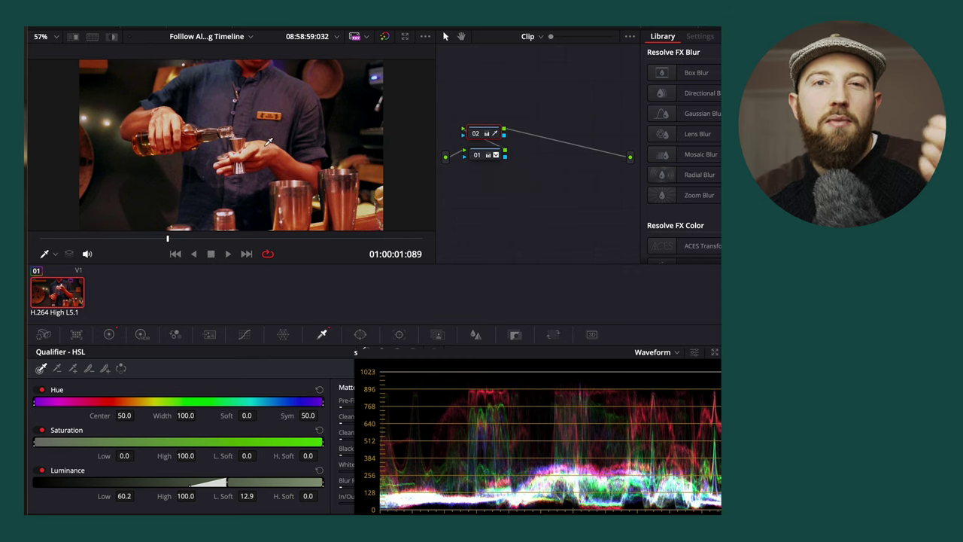
left_click(483, 155)
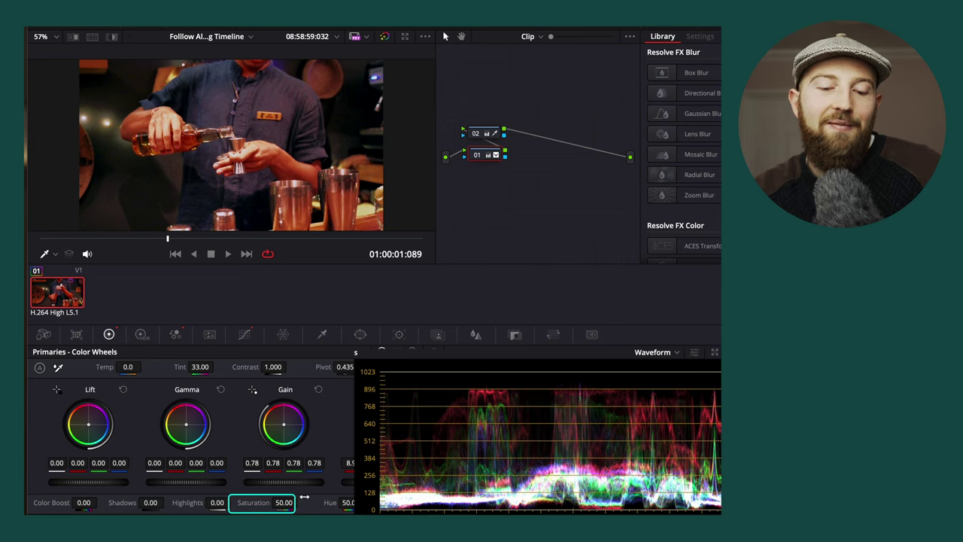
left_click_drag(283, 502, 266, 502)
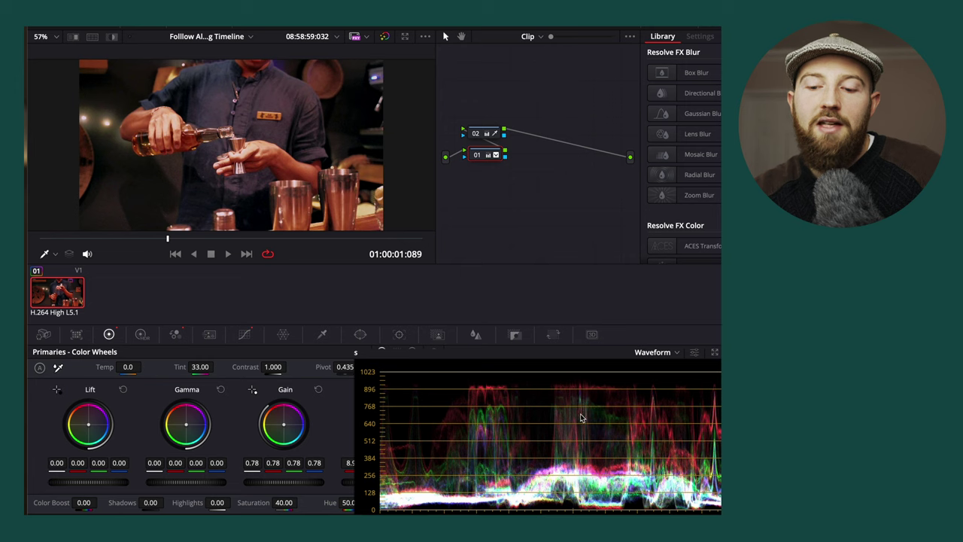
left_click_drag(284, 502, 279, 502)
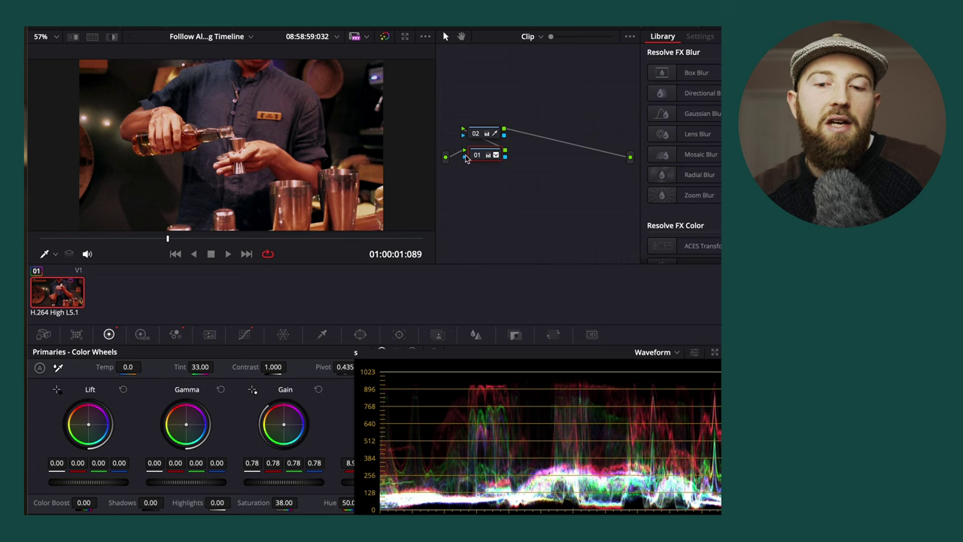
Set the Gain of node 02 to 1.15 and open its custom curve.
left_click(487, 134)
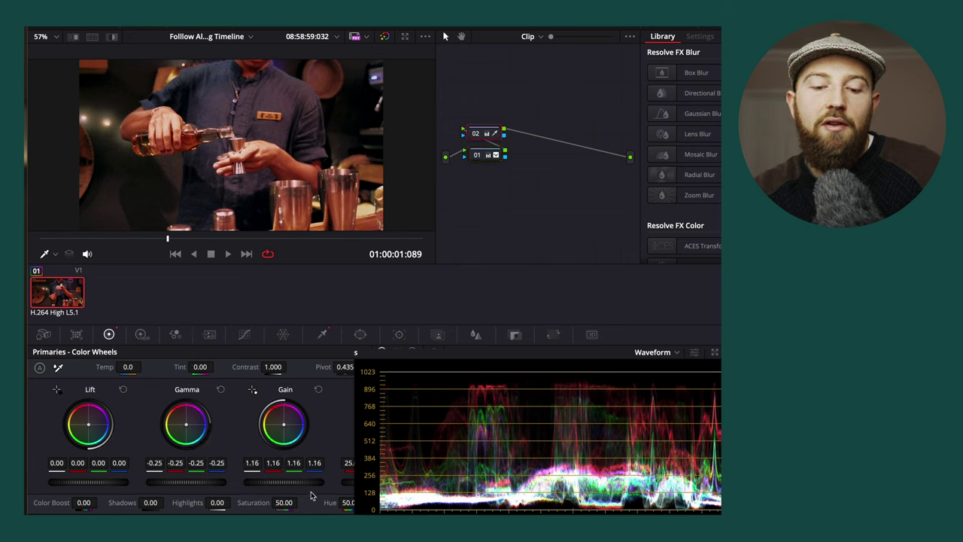
left_click_drag(312, 487, 307, 487)
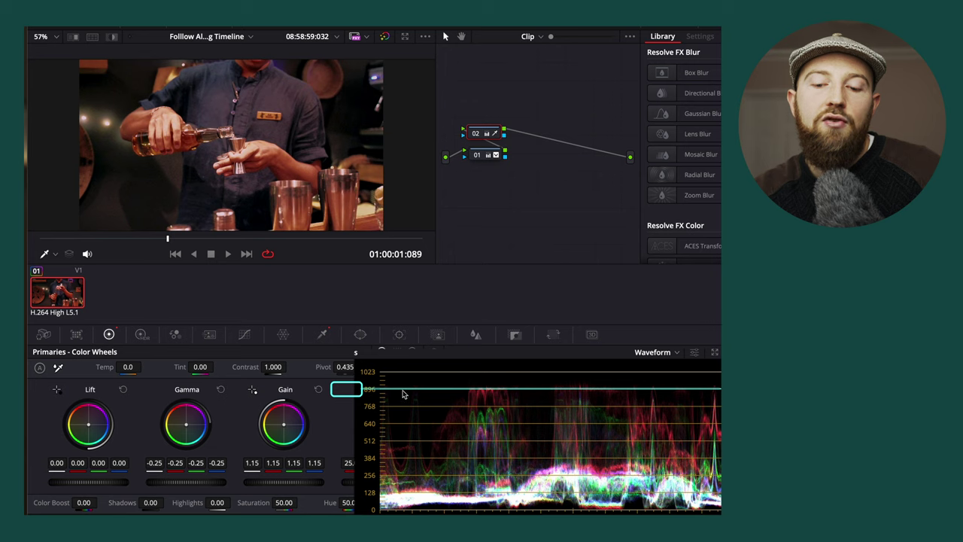
left_click(244, 335)
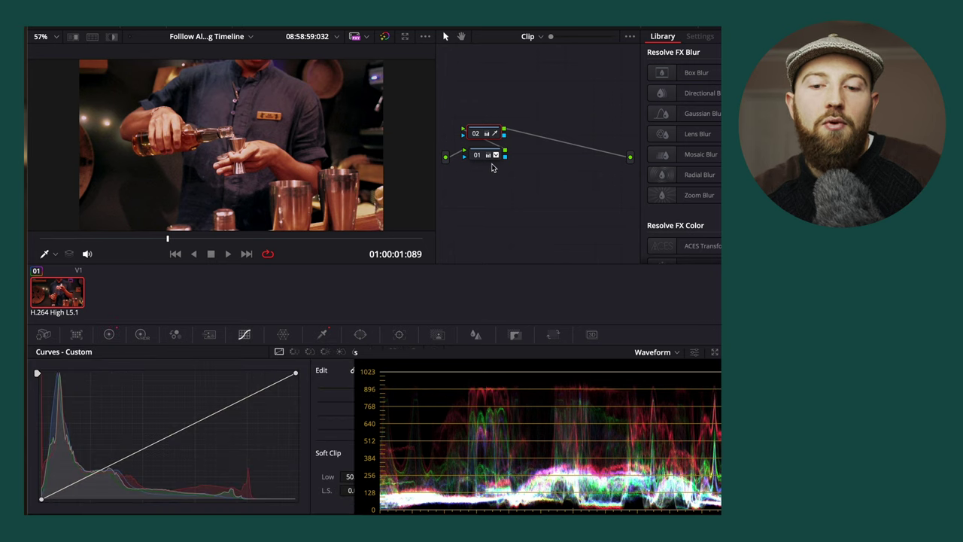
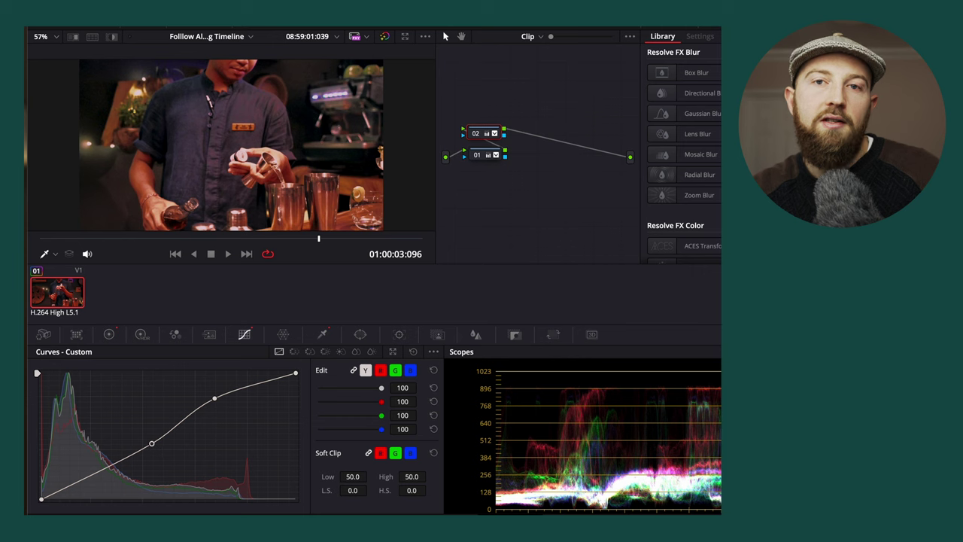
Move to about 01:00:02:041 and compare the custom curves of nodes 01 and 02.
left_click_drag(269, 239, 213, 238)
left_click(484, 155)
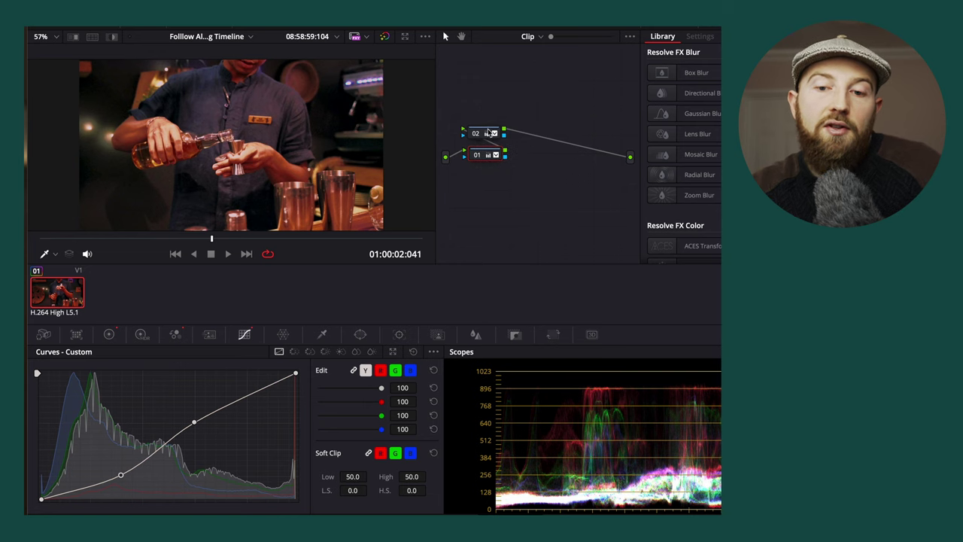
left_click(484, 134)
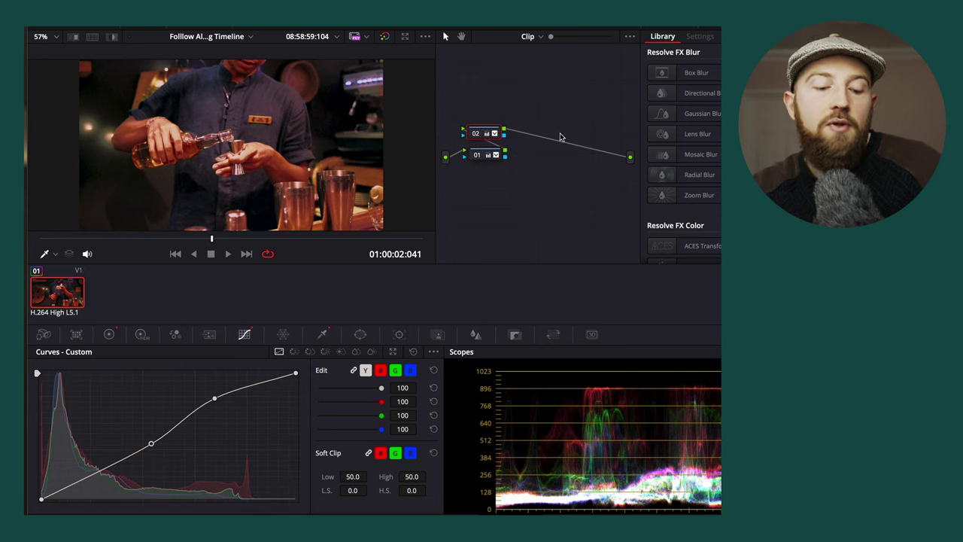
Try a shadow recovery on a new serial node 03 with Shadows at 73.00 and a slightly lowered shadow point on the custom curve.
key("alt+s")
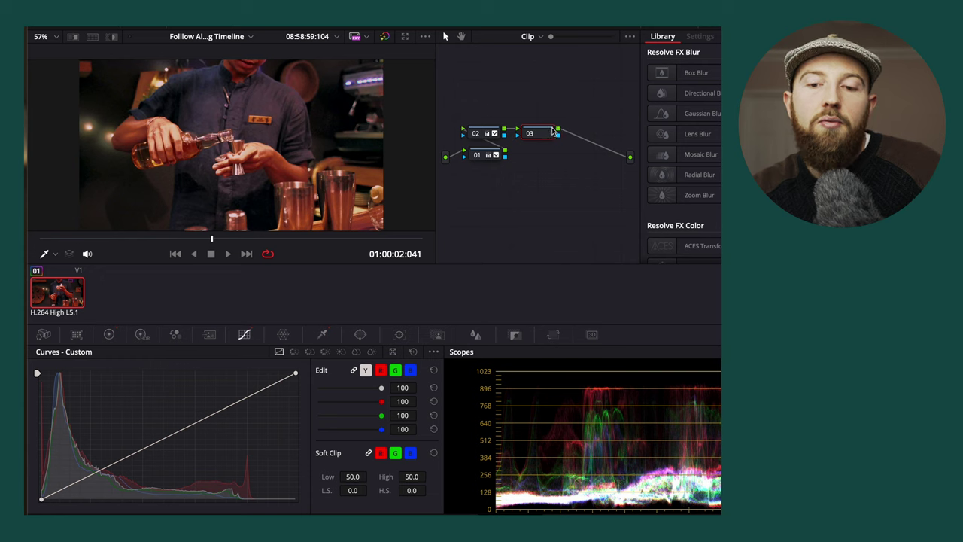
left_click(109, 334)
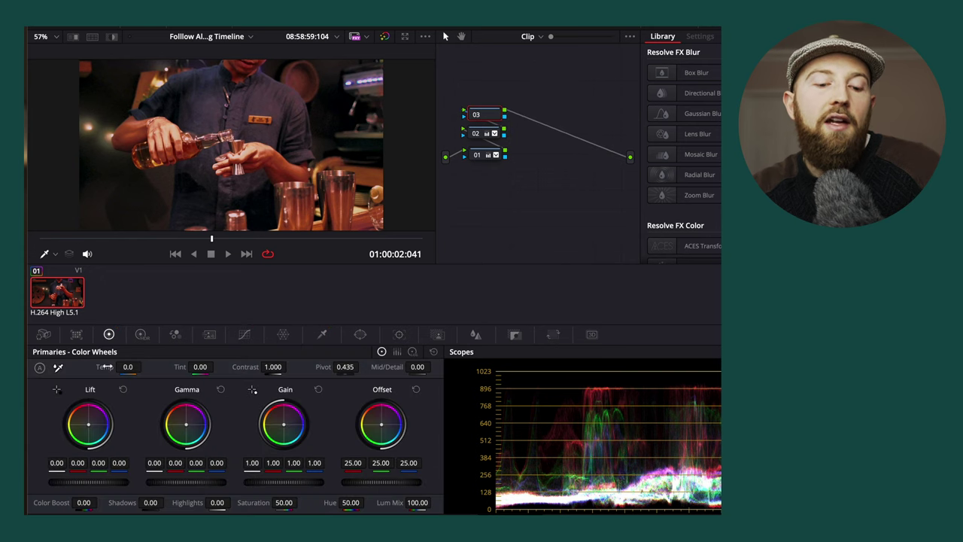
left_click_drag(152, 503, 181, 503)
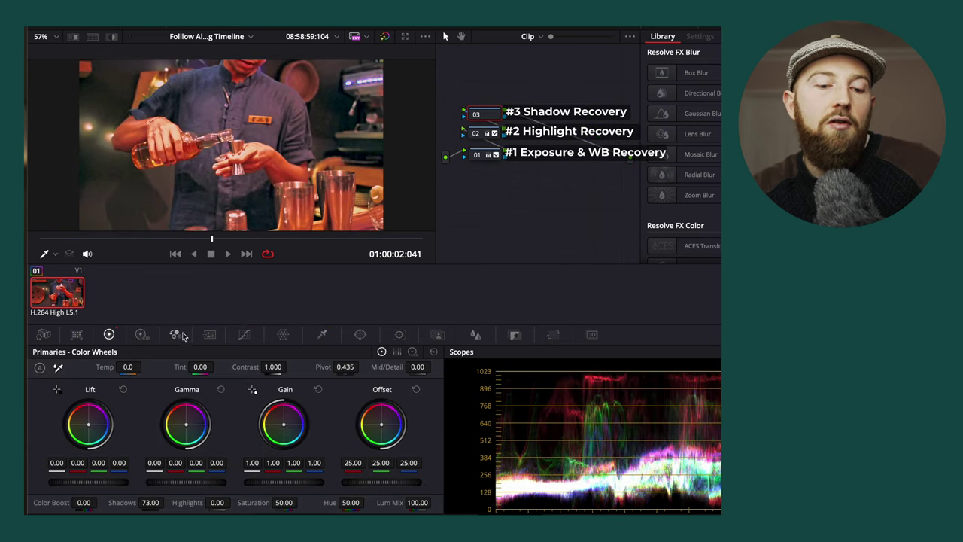
left_click(245, 334)
left_click_drag(113, 464, 98, 480)
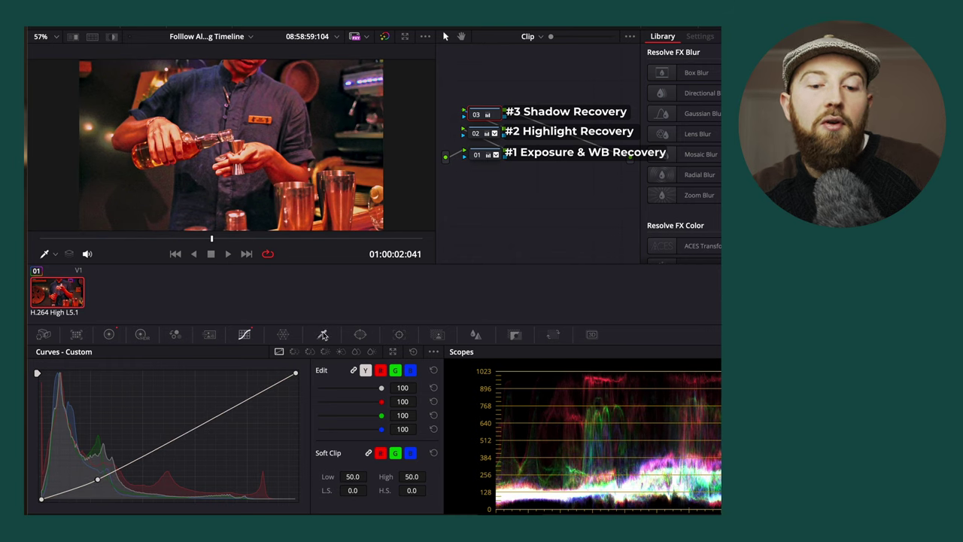
Try limiting node 03 to the shadows with Luminance High 52.7 and H. Soft 12.9, and delete the node.
left_click(323, 335)
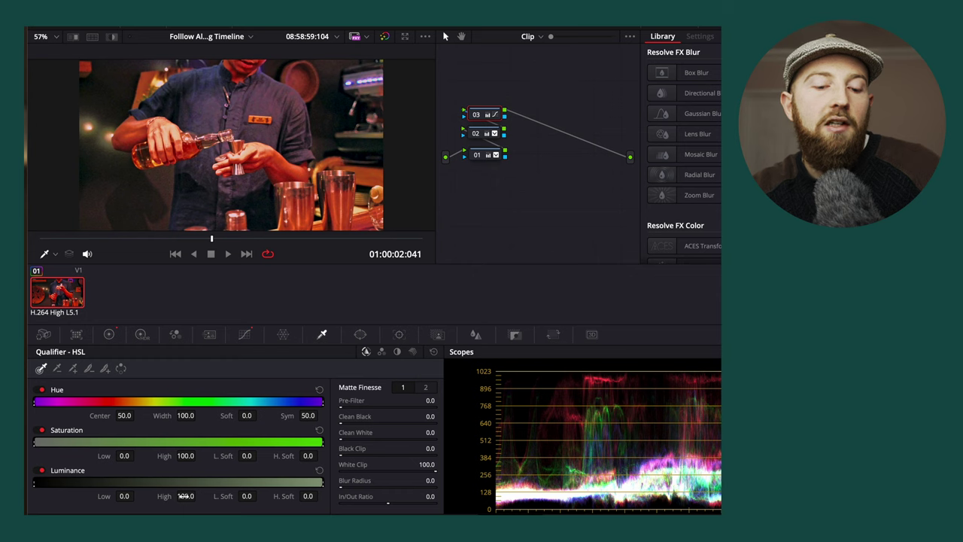
left_click_drag(185, 496, 195, 496)
left_click_drag(296, 498, 321, 496)
left_click_drag(169, 480, 167, 481)
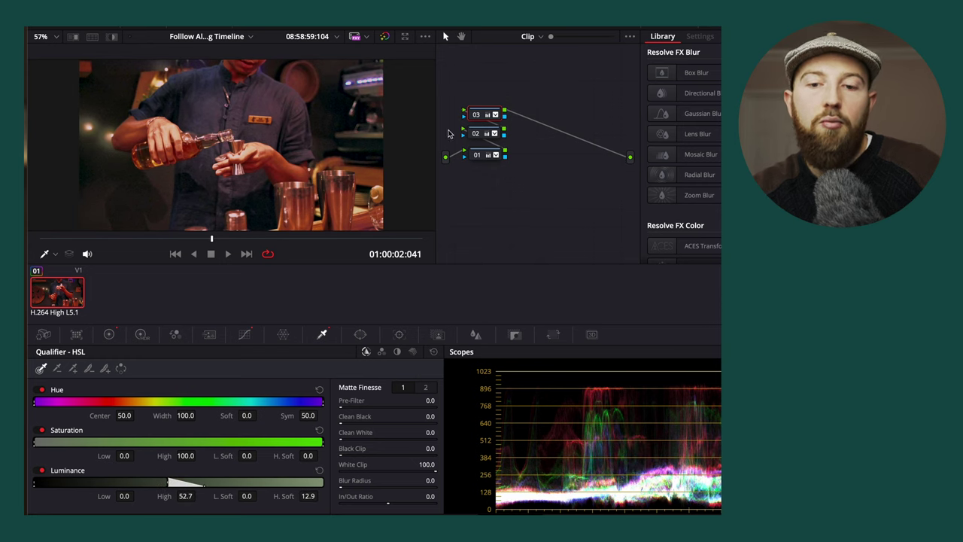
key("Delete")
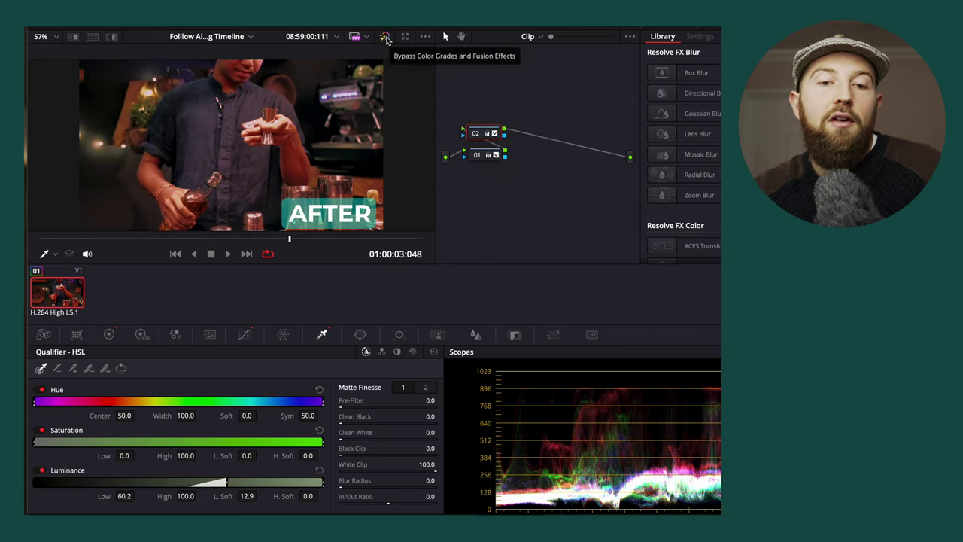
Compare the clip with the color grade bypassed and enabled, and play back the graded footage.
left_click(386, 37)
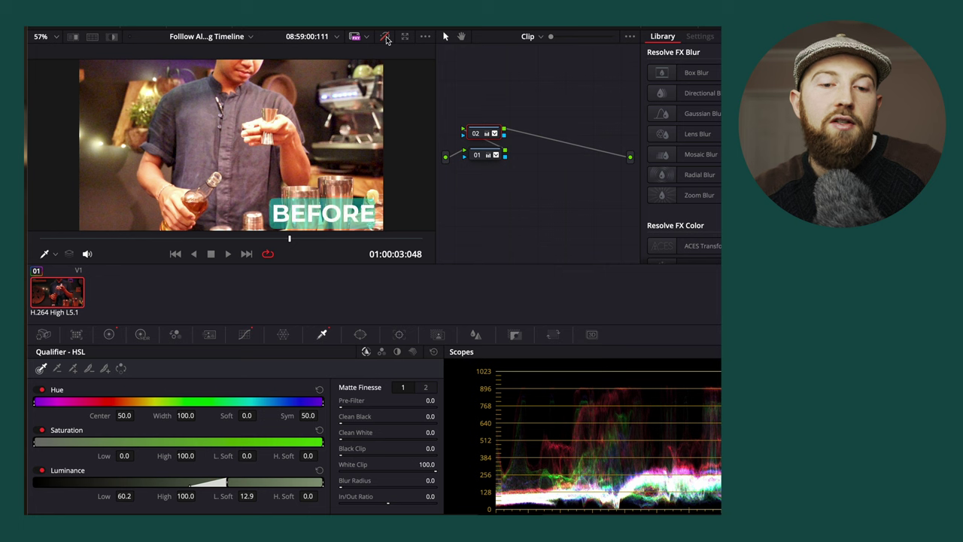
left_click(385, 37)
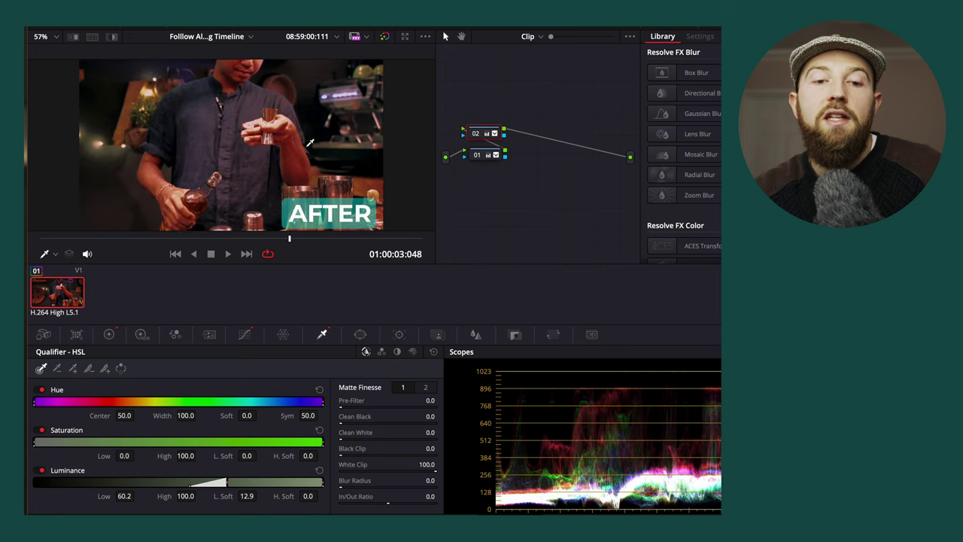
left_click_drag(289, 239, 198, 242)
key("space")
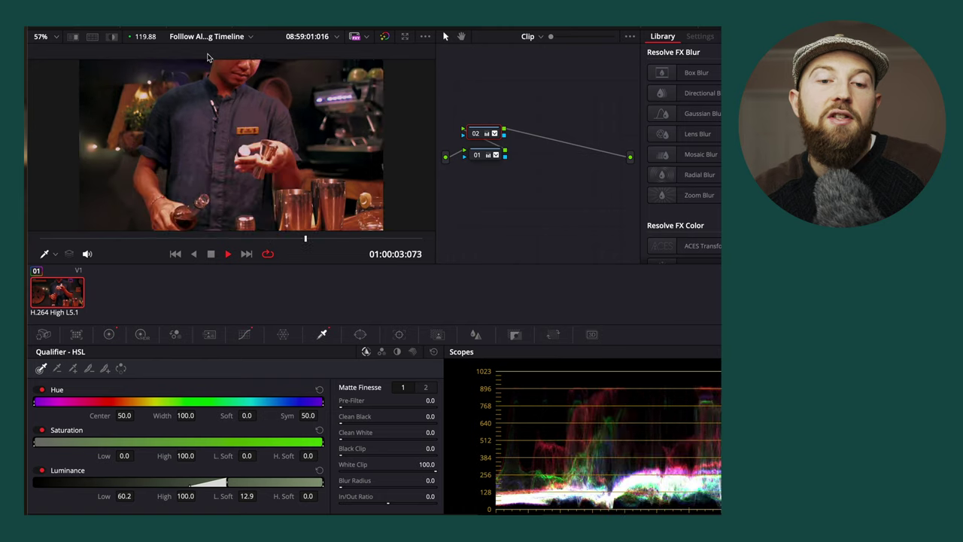
key("space")
Deepen the shadows of node 01 by lowering the bottom point of its custom curve, and check an earlier frame.
left_click(484, 156)
left_click(242, 333)
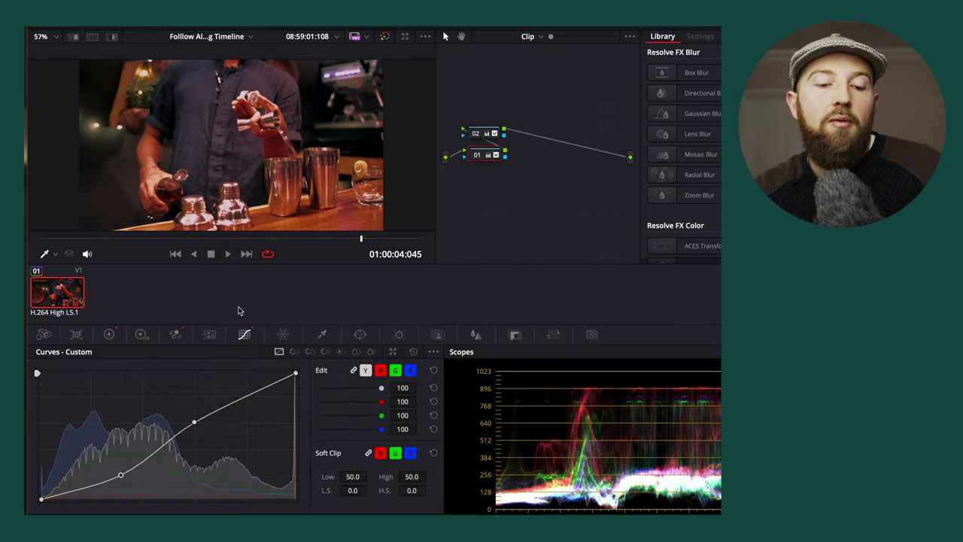
left_click_drag(122, 479, 128, 483)
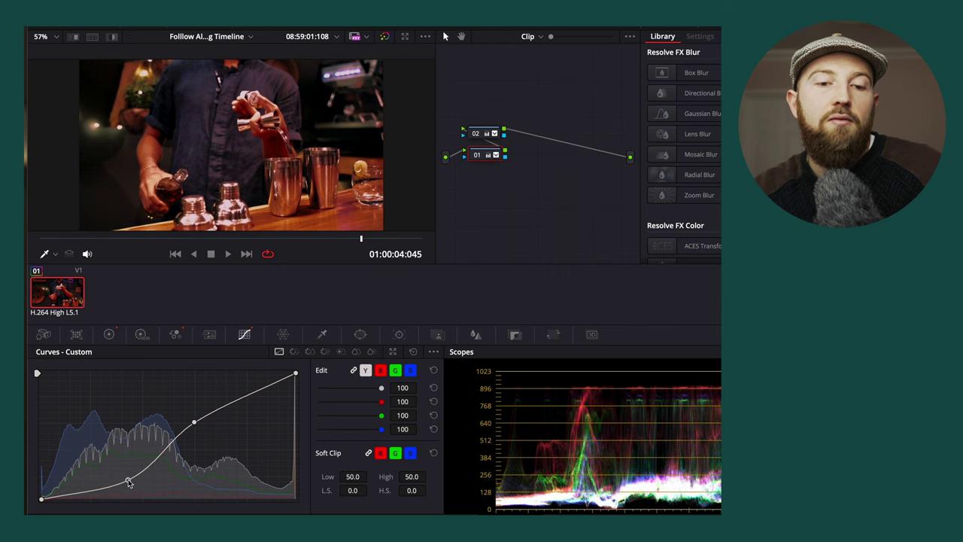
left_click_drag(359, 238, 218, 239)
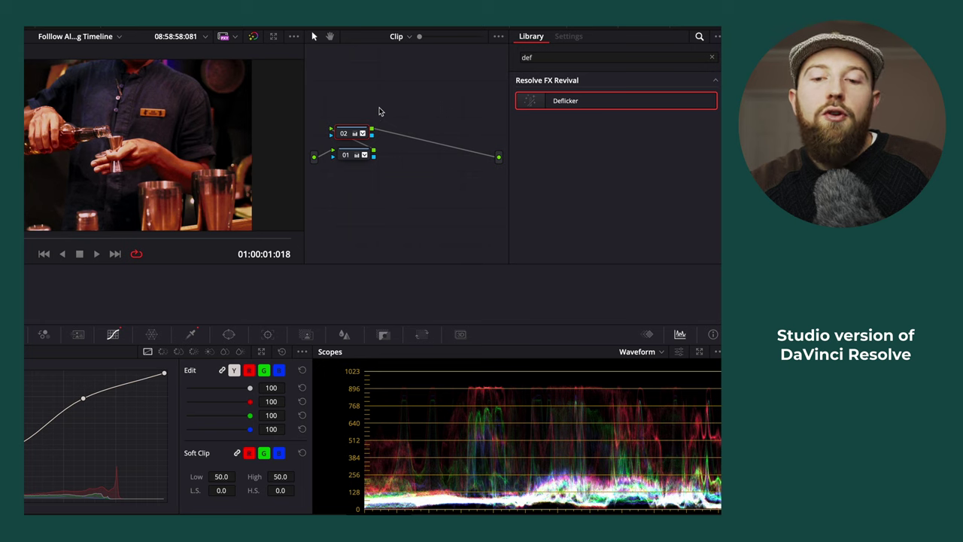
Add serial node 03 with the Deflicker effect set to Fluoro Light, and play the clip to check the flicker.
key("alt+s")
left_click_drag(589, 93, 403, 134)
left_click(625, 97)
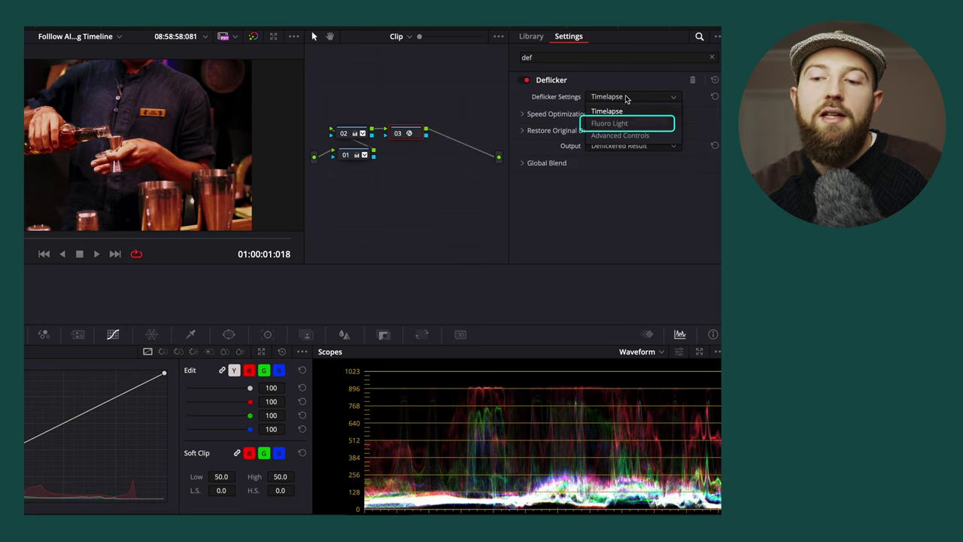
left_click(626, 123)
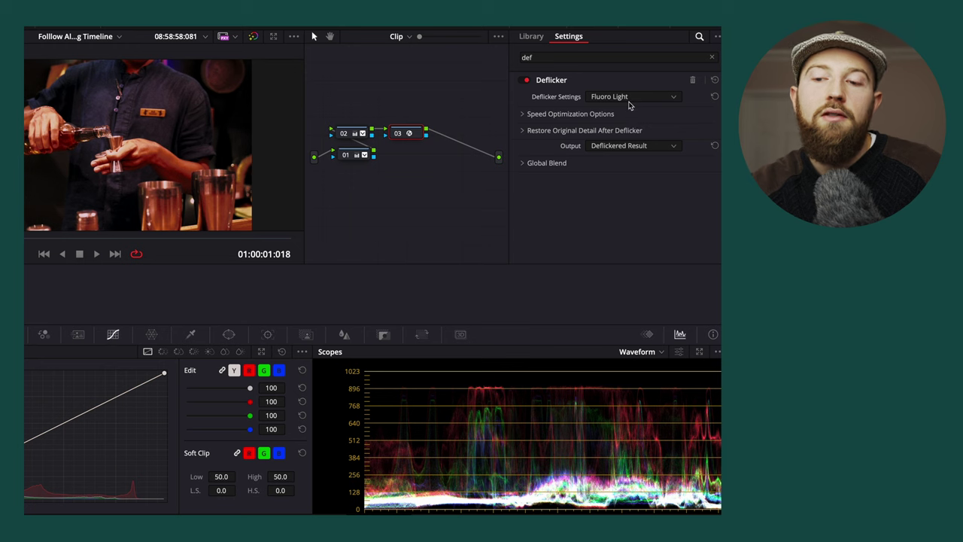
key("space")
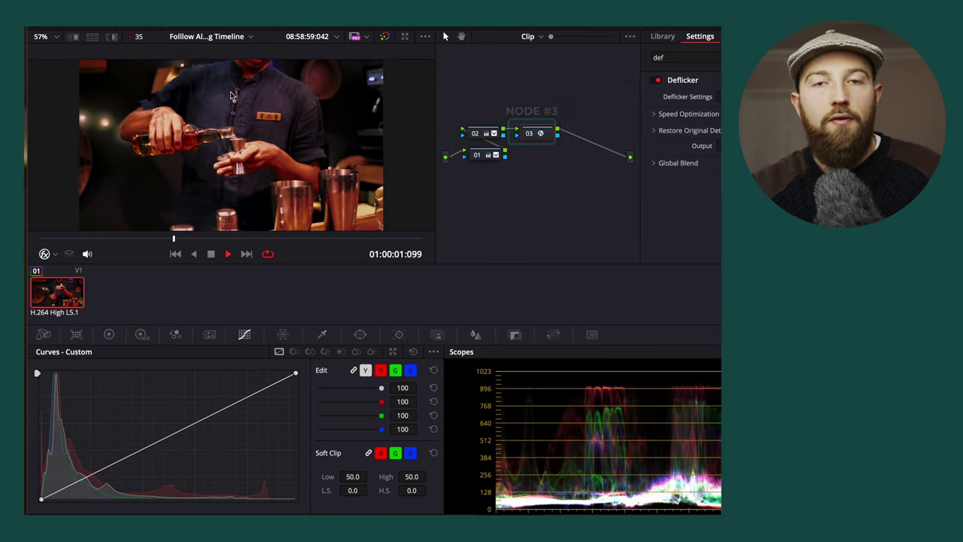
key("space")
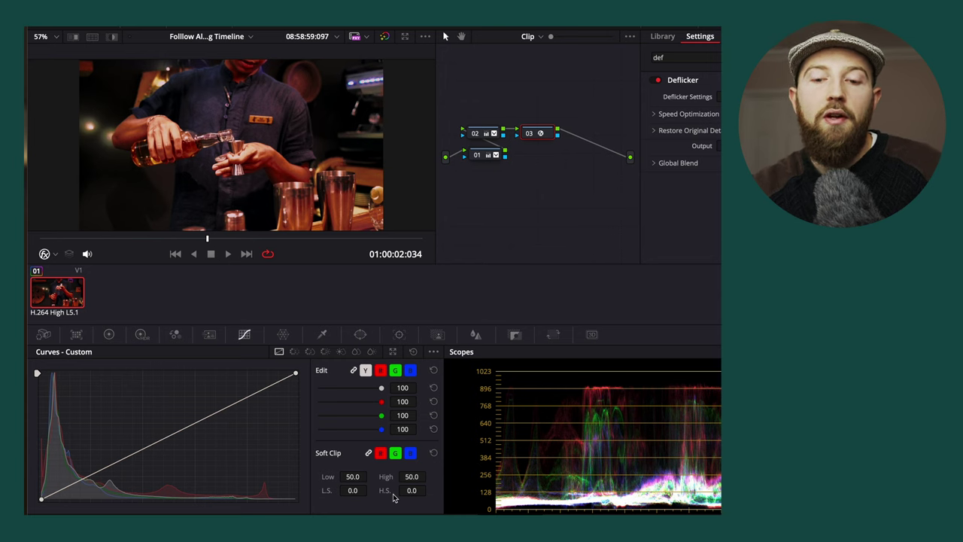
Try a second Deflicker on a new serial node 04 stacked above node 03, and review the playback.
key("alt+s")
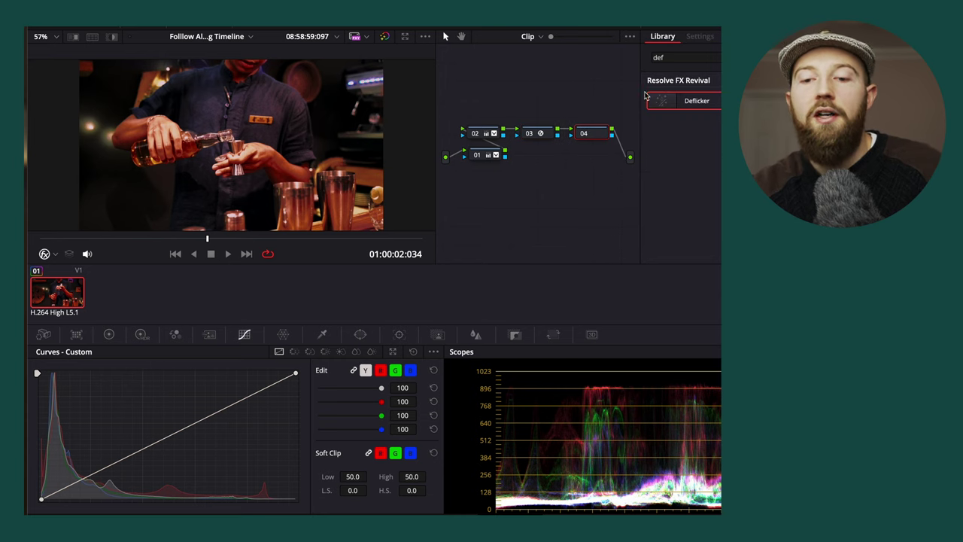
left_click_drag(591, 133, 532, 119)
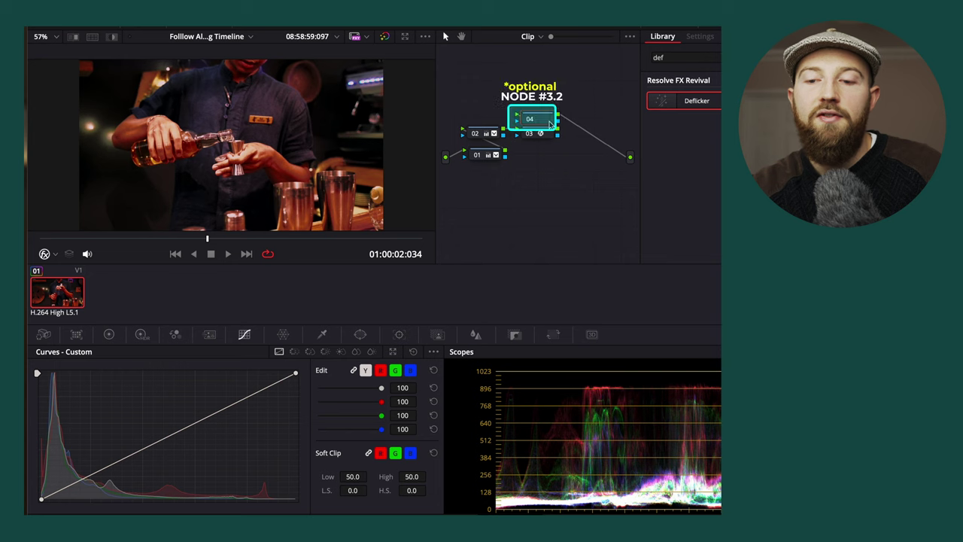
left_click_drag(708, 103, 530, 118)
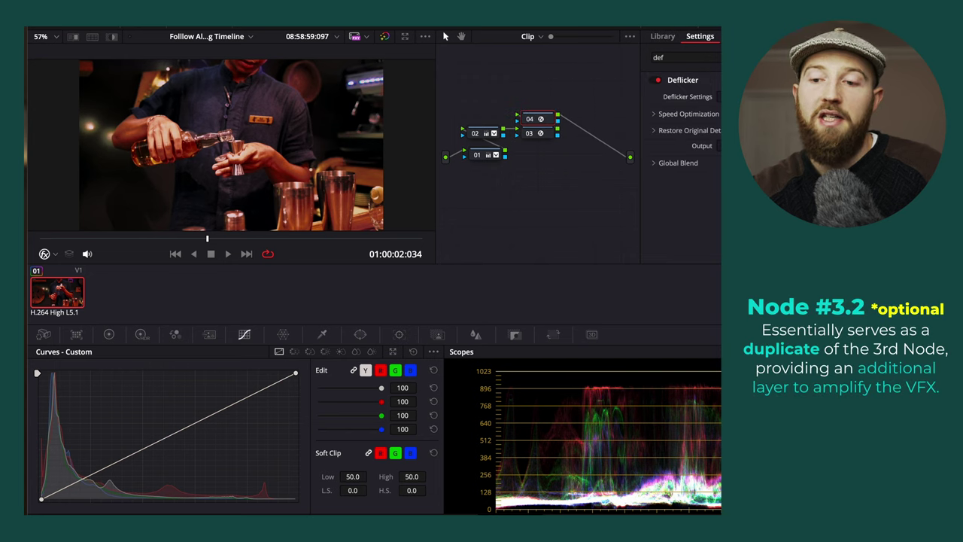
key("space")
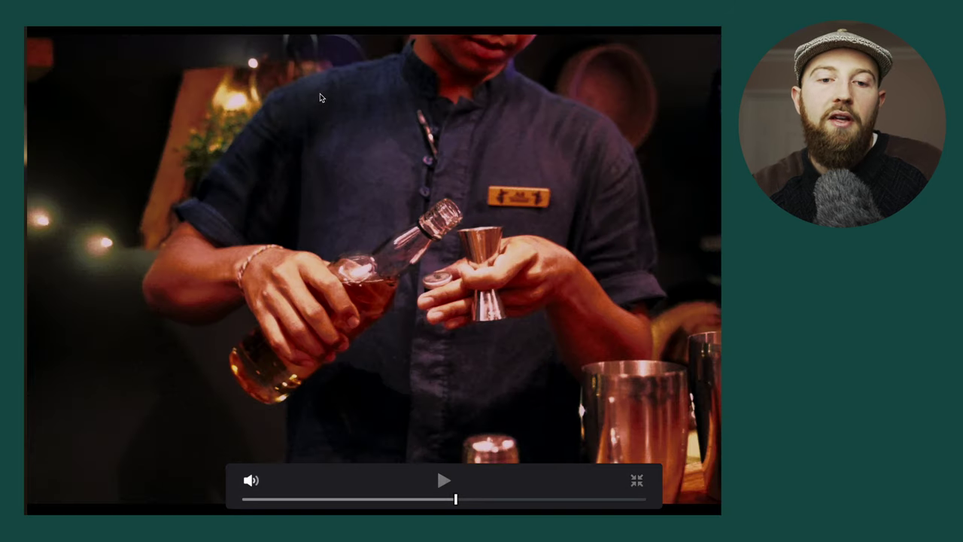
key("space")
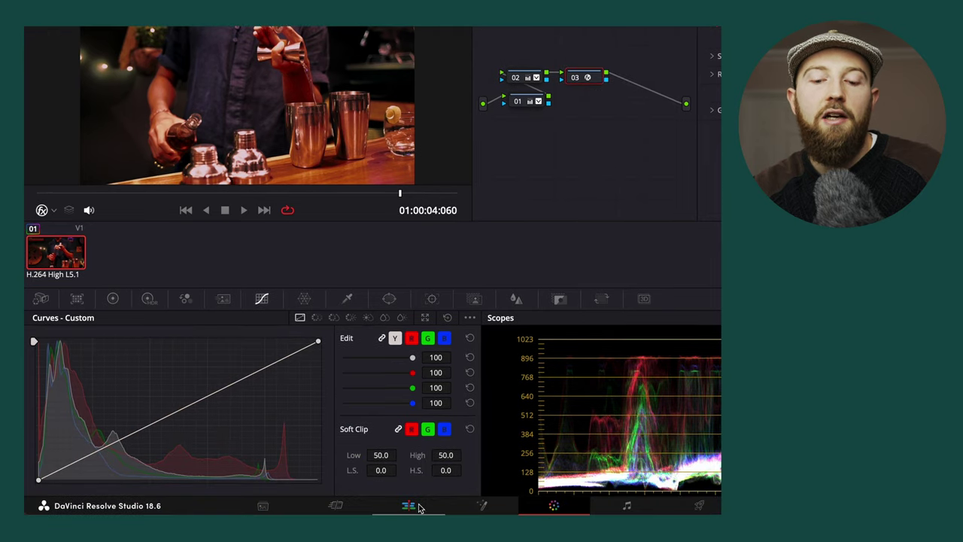
Reframe the clip on the Edit page with Zoom 1.190 and Position Y 86.000.
left_click(408, 506)
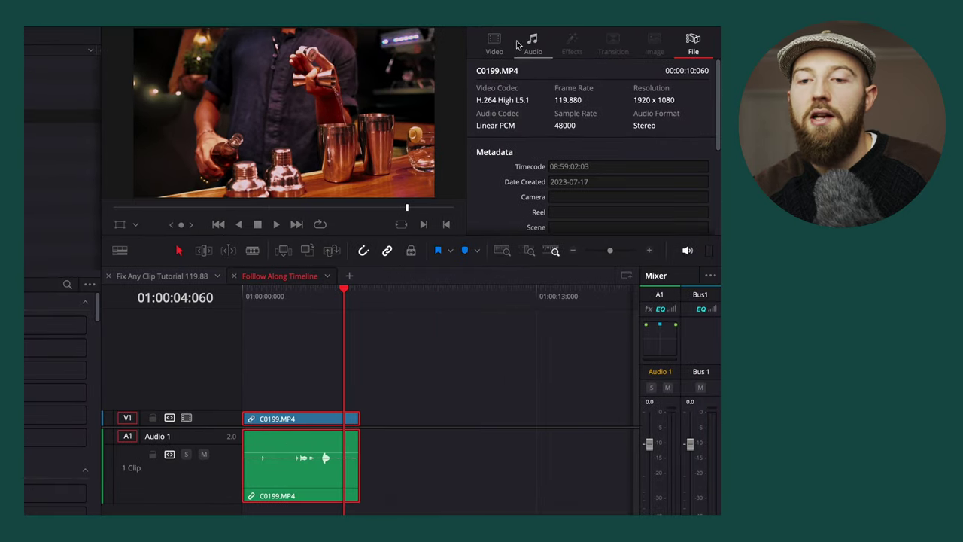
left_click(501, 42)
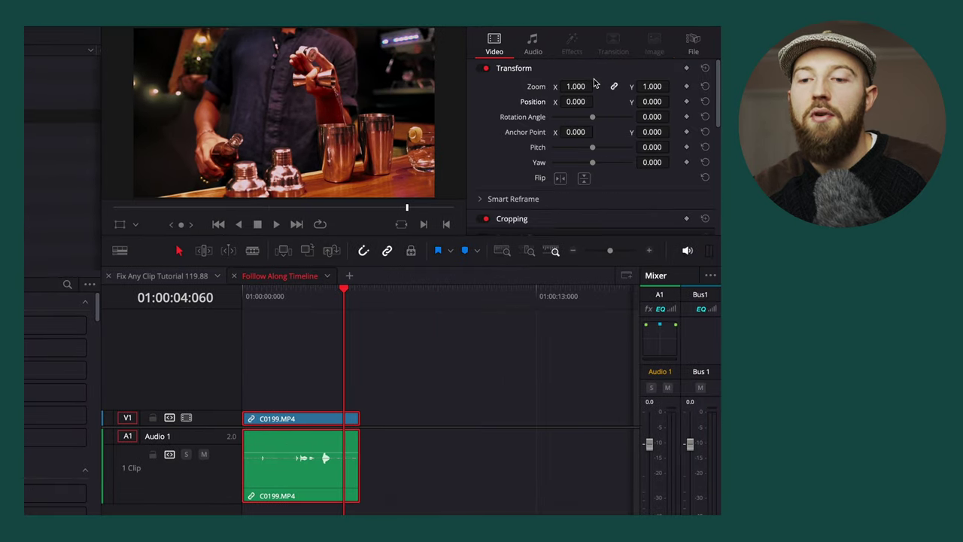
left_click_drag(576, 87, 381, 370)
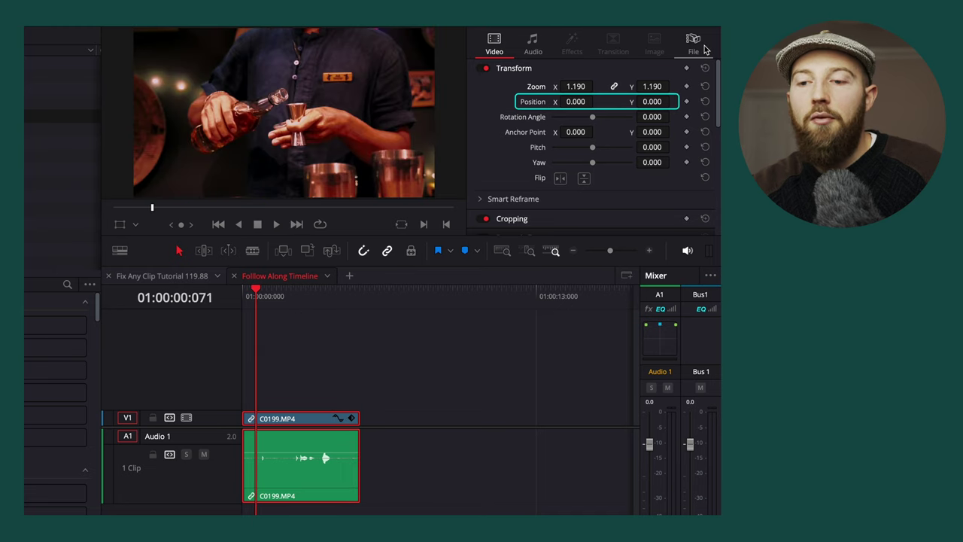
double_click(652, 101)
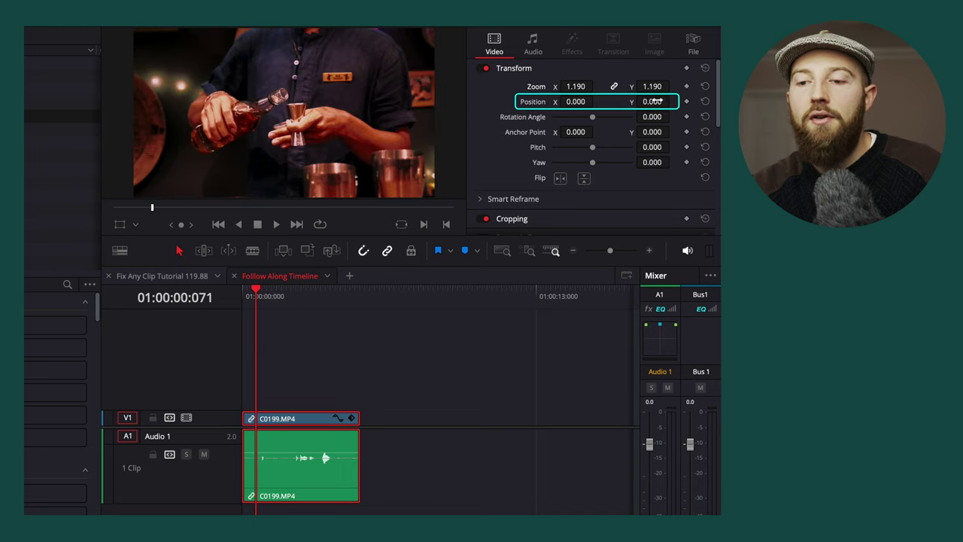
type("41")
key("Return")
left_click_drag(652, 101, 681, 101)
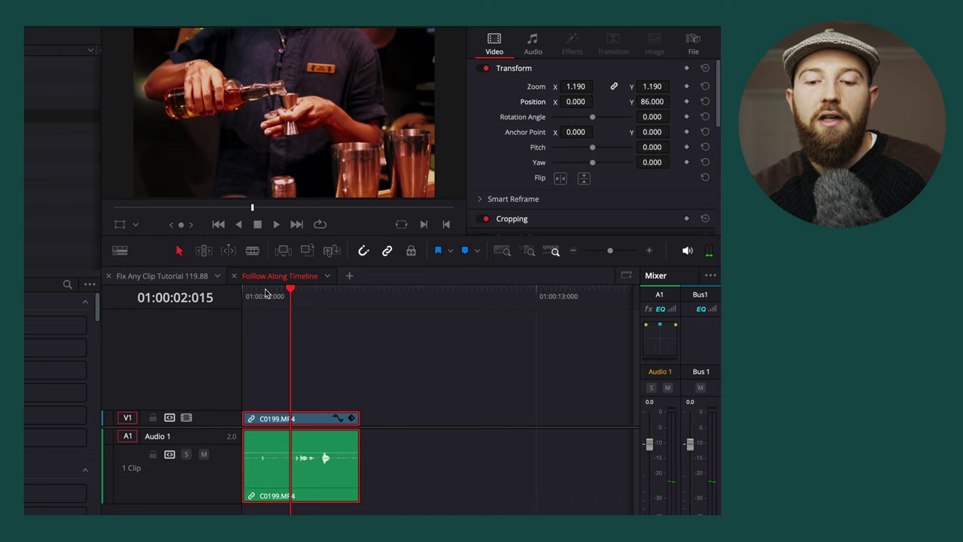
Return to the Color page and play the reframed clip from the start to inspect the remaining flicker.
key("shift+6")
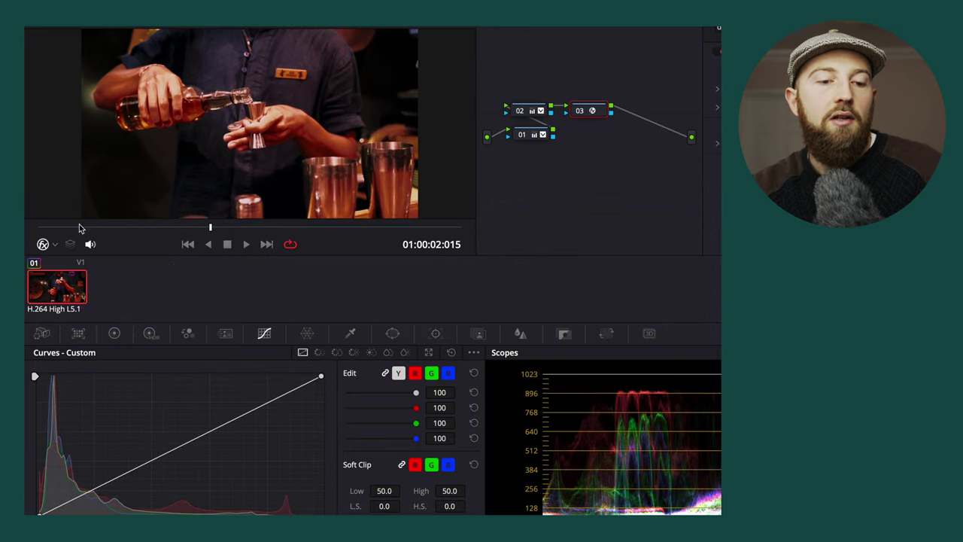
left_click(27, 225)
key("space")
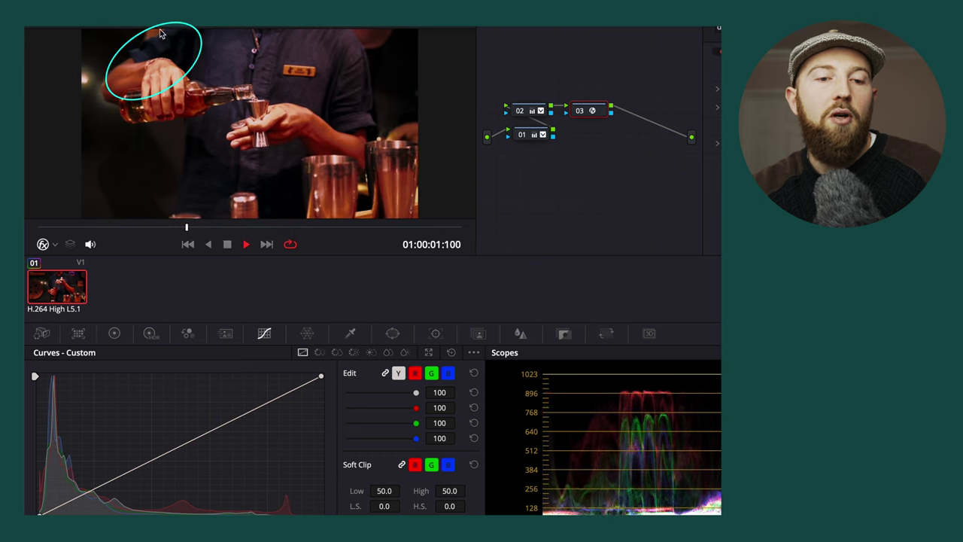
key("space")
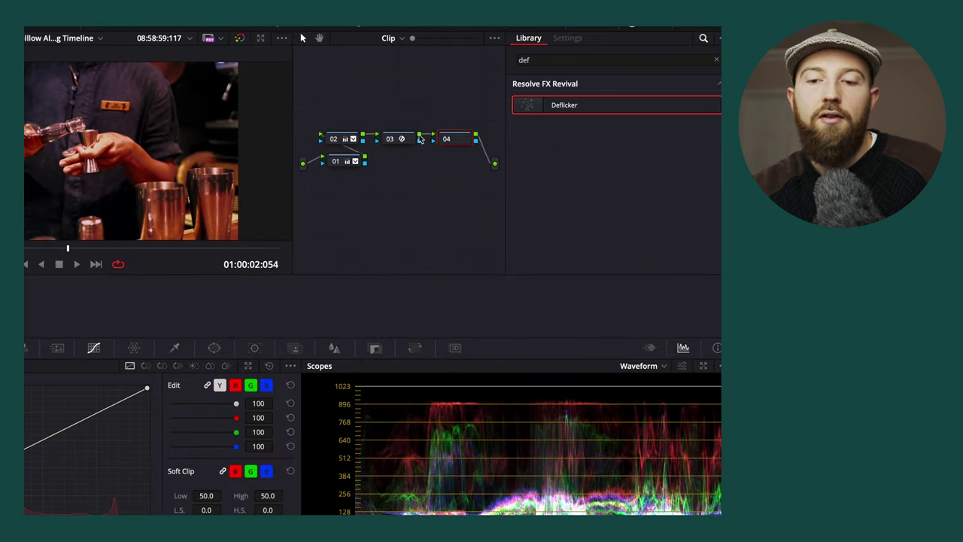
Stack node 04 above node 03 and apply a second Deflicker effect to it.
left_click_drag(468, 151, 404, 122)
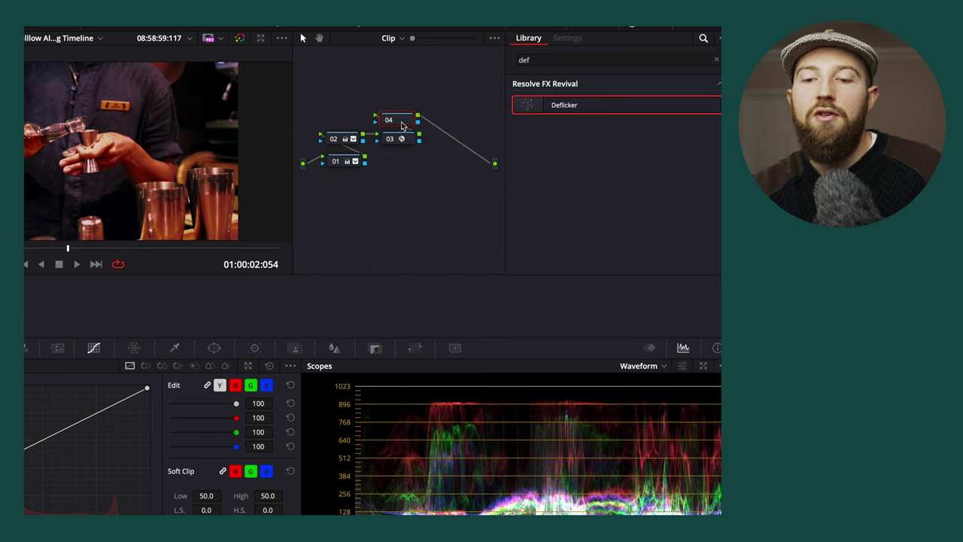
left_click_drag(561, 105, 404, 121)
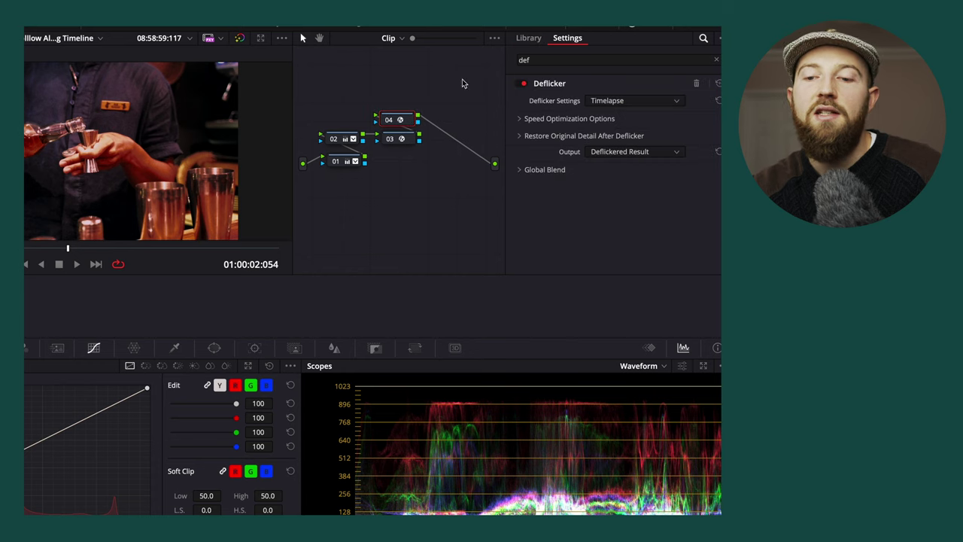
Set node 04's Deflicker to Fluoro Light and play the clip to review the remaining flicker.
left_click(664, 106)
left_click(635, 129)
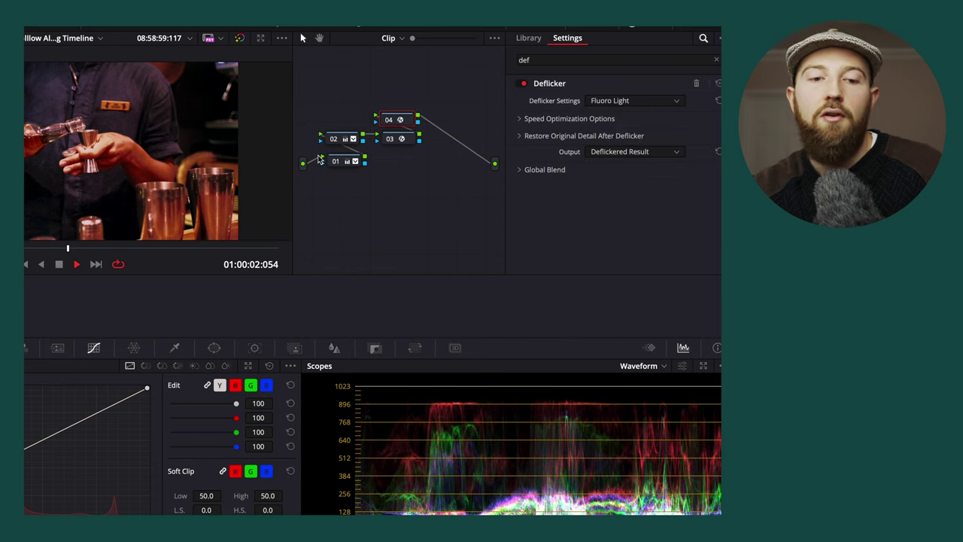
key("space")
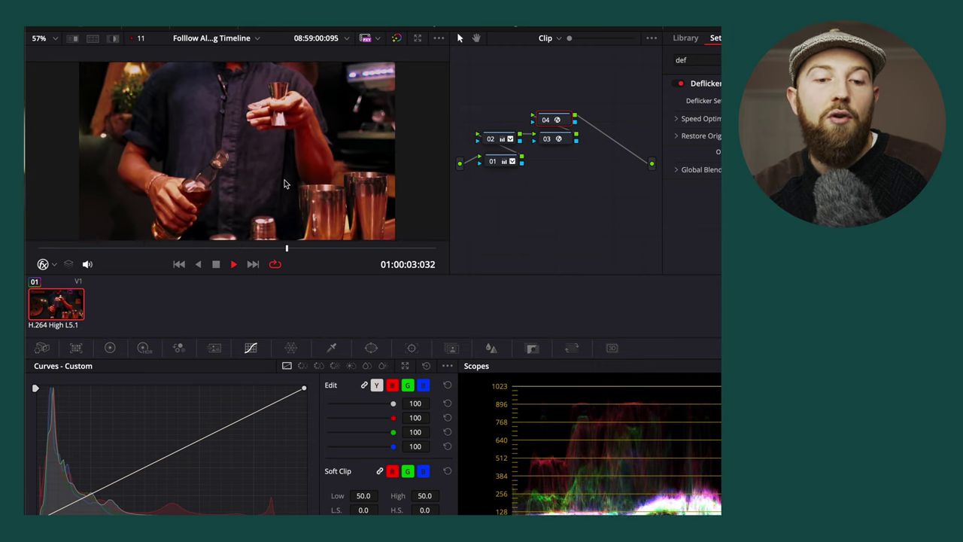
key("space")
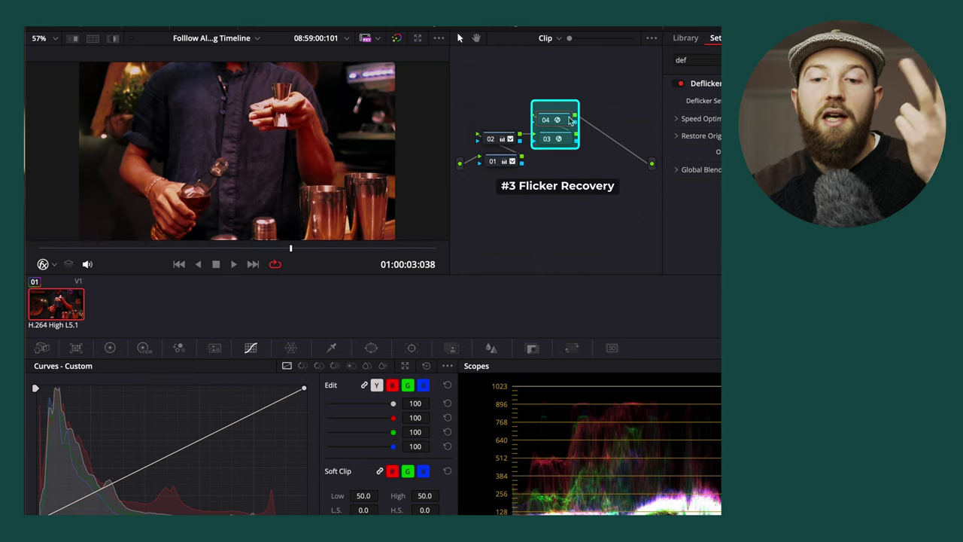
key("space")
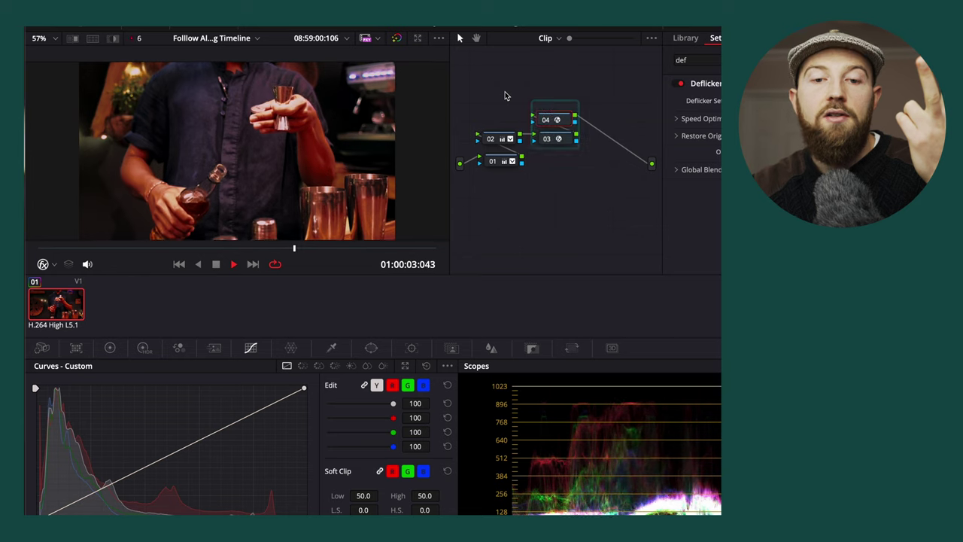
key("space")
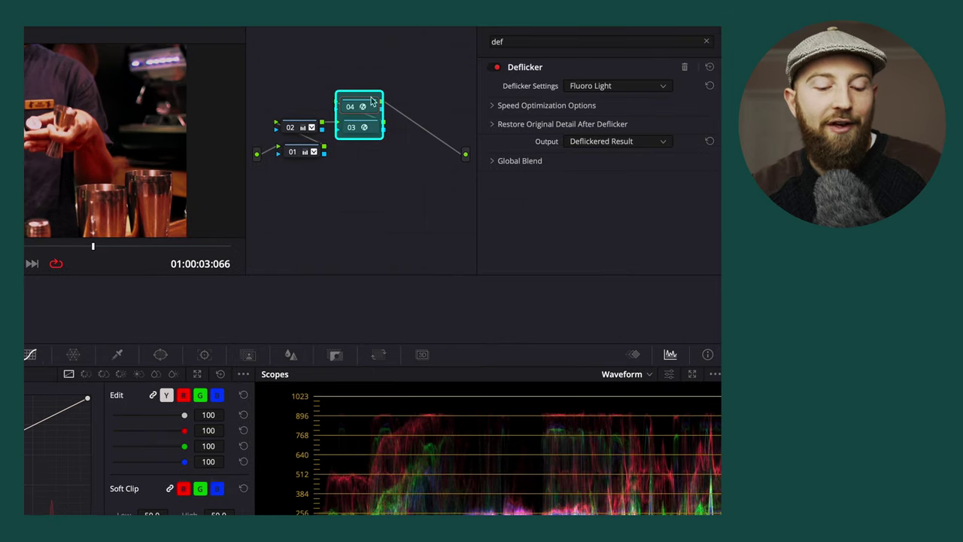
Add serial node 05 after node 04 and apply the Noise Reduction effect to it.
key("alt+s")
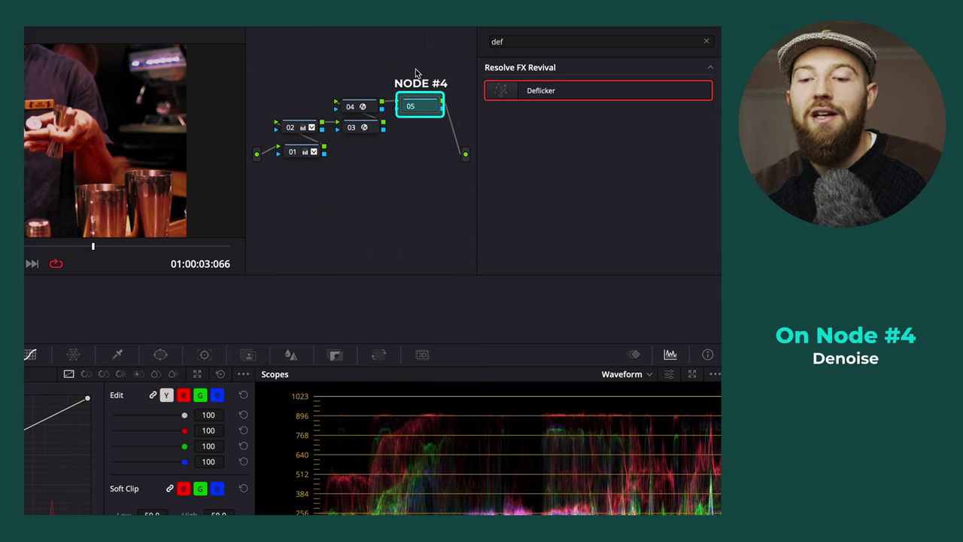
left_click_drag(516, 41, 454, 40)
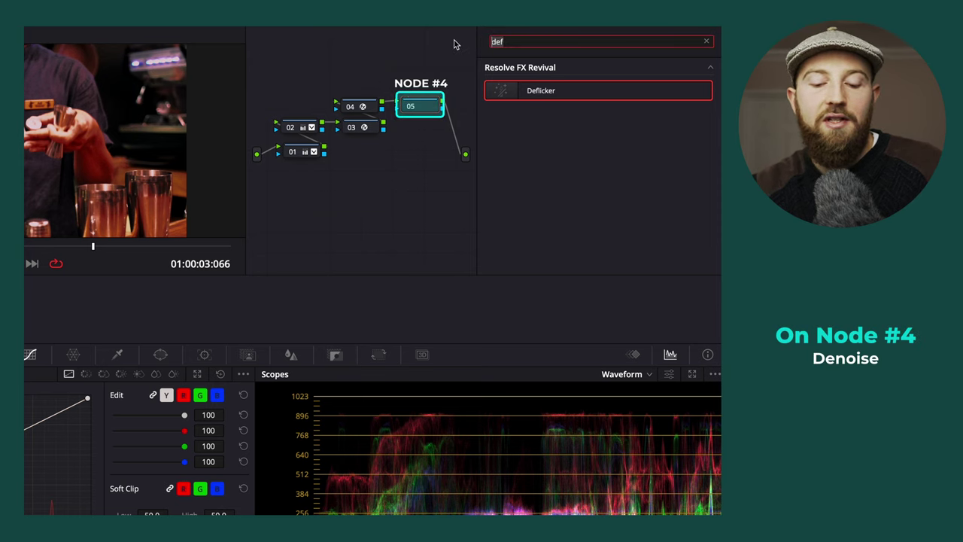
type("noi")
left_click_drag(585, 88, 435, 102)
Collapse the Noise Reduction setting groups, reopen Temporal NR and set its motion estimation type to Better.
left_click(494, 87)
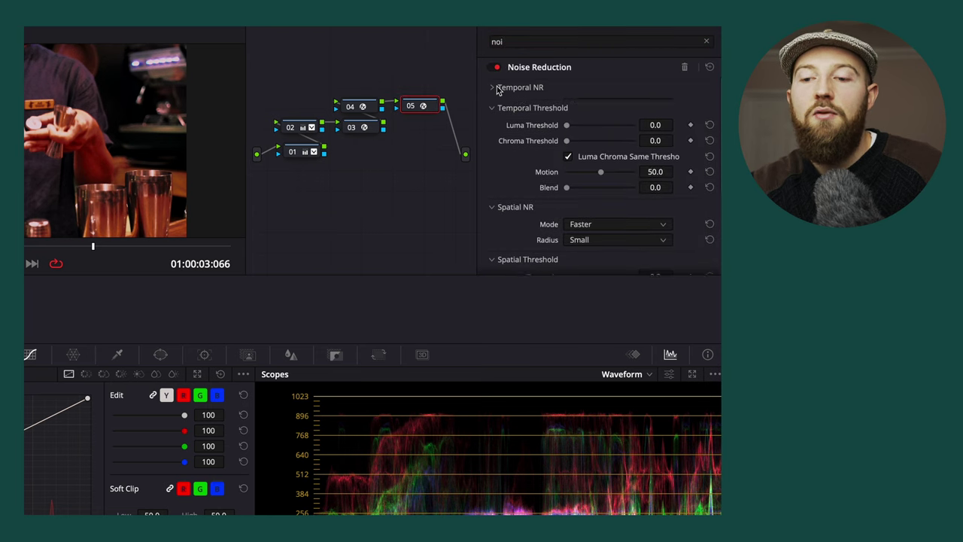
left_click(495, 105)
left_click(492, 125)
left_click(492, 143)
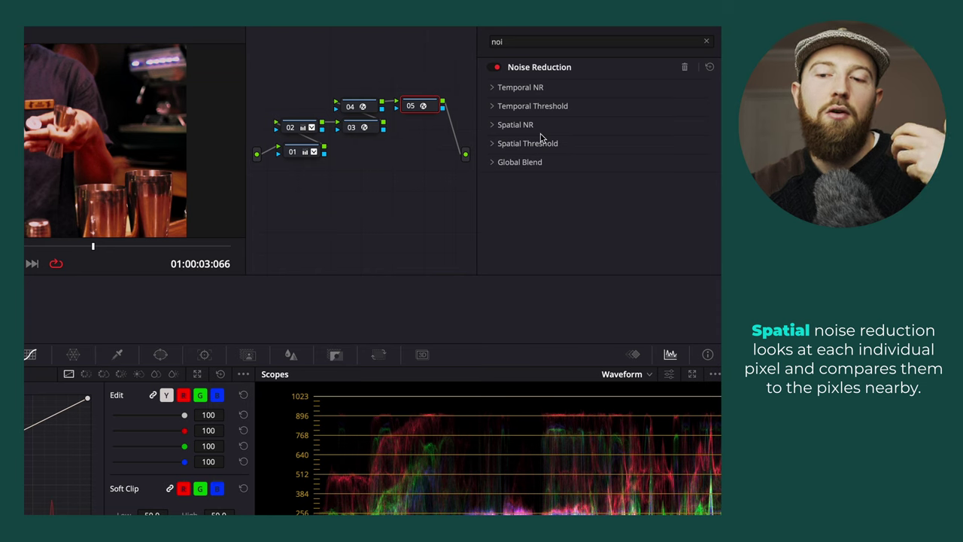
left_click(492, 88)
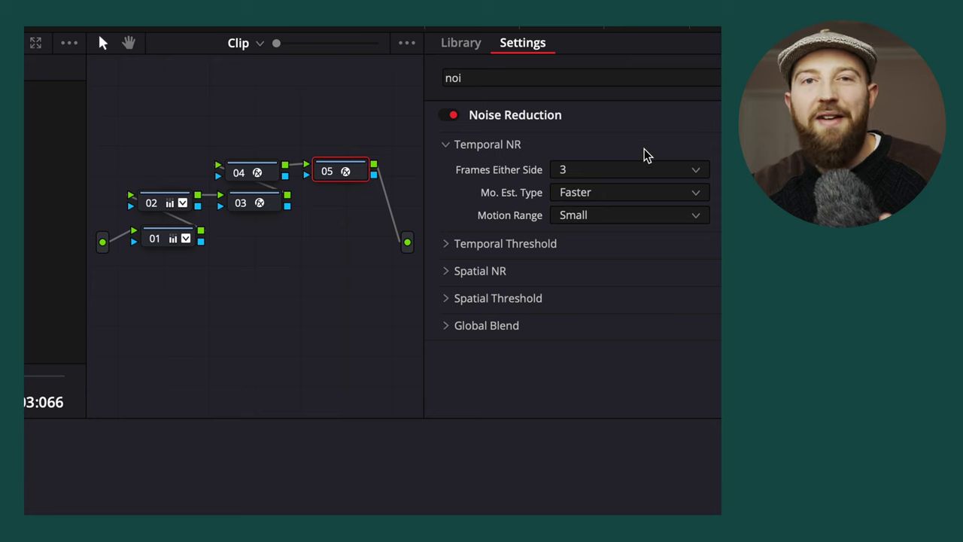
left_click(586, 195)
left_click(545, 194)
left_click(590, 195)
left_click(591, 238)
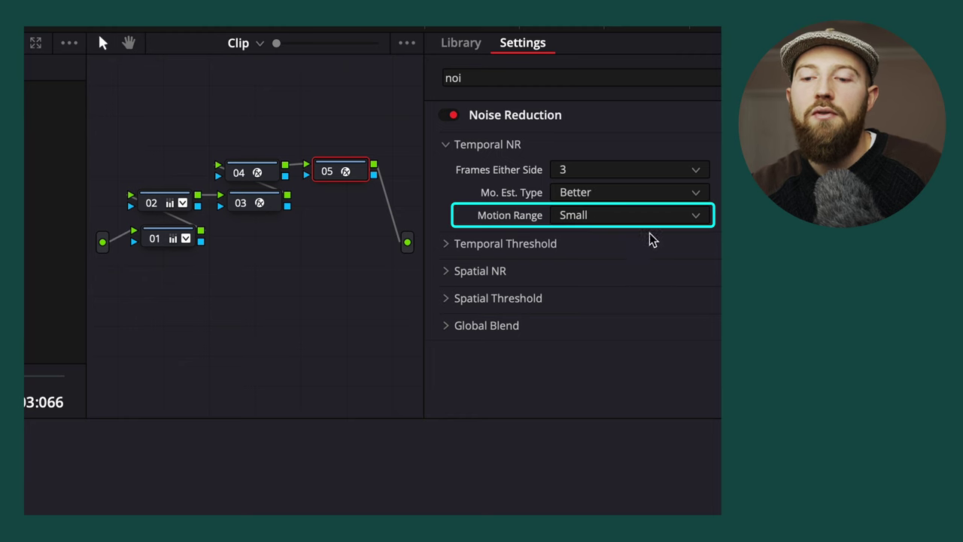
Unlink the temporal luma and chroma thresholds, then set Luma Threshold to 10.1 and Chroma Threshold to 5.5.
left_click(447, 245)
scroll(449, 248, "down", 1)
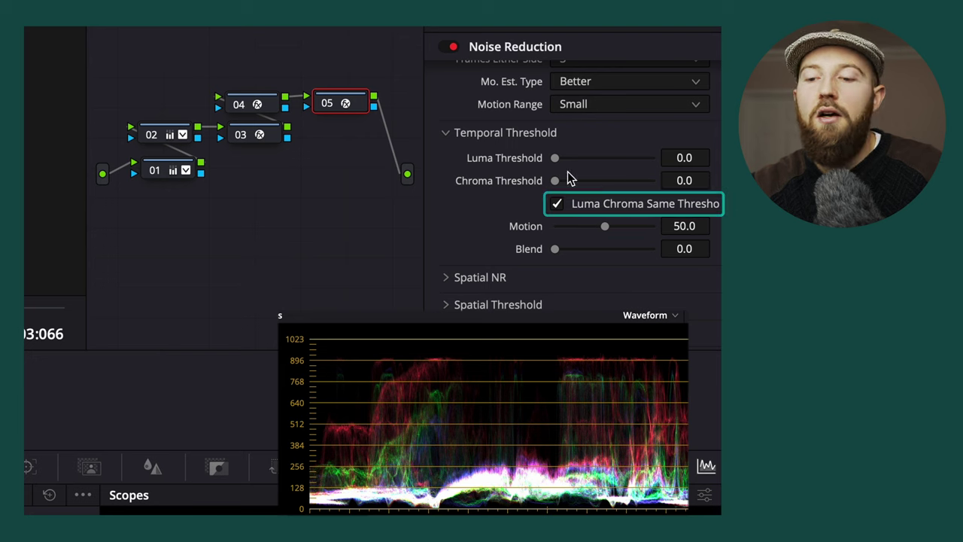
left_click(557, 203)
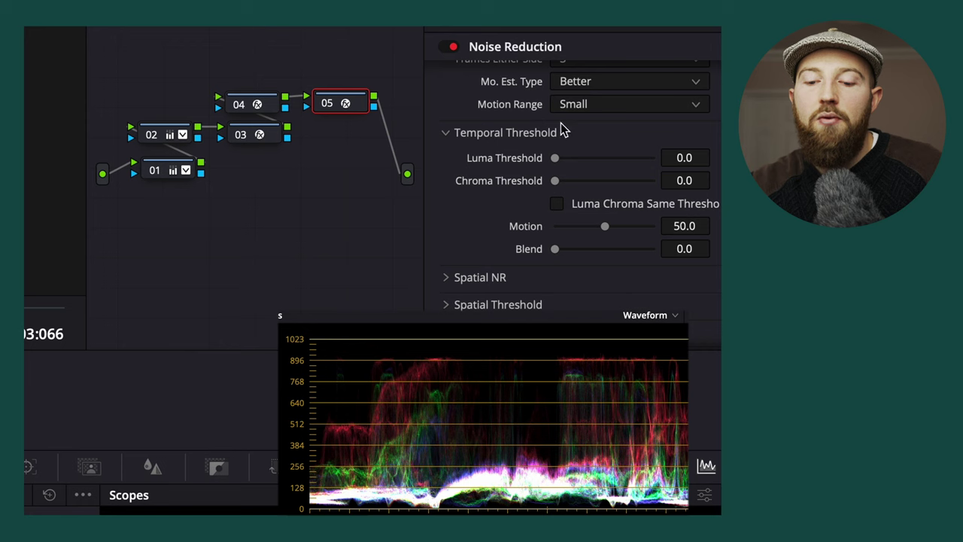
left_click_drag(554, 181, 176, 232)
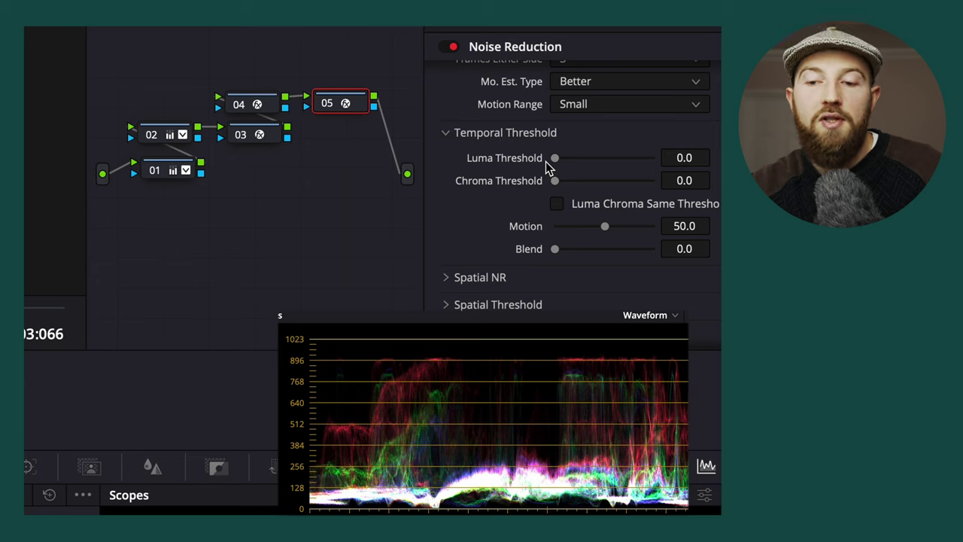
left_click_drag(555, 164, 567, 163)
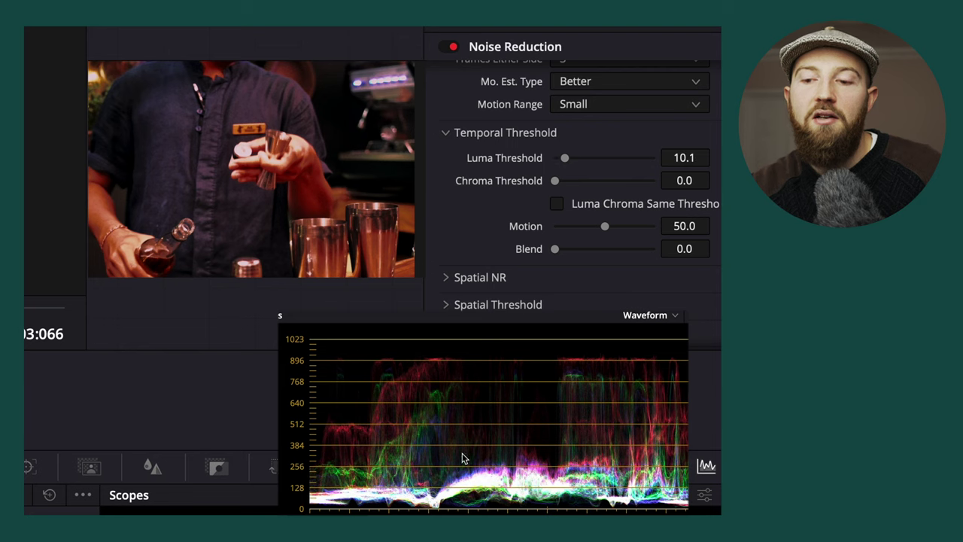
left_click_drag(572, 159, 655, 158)
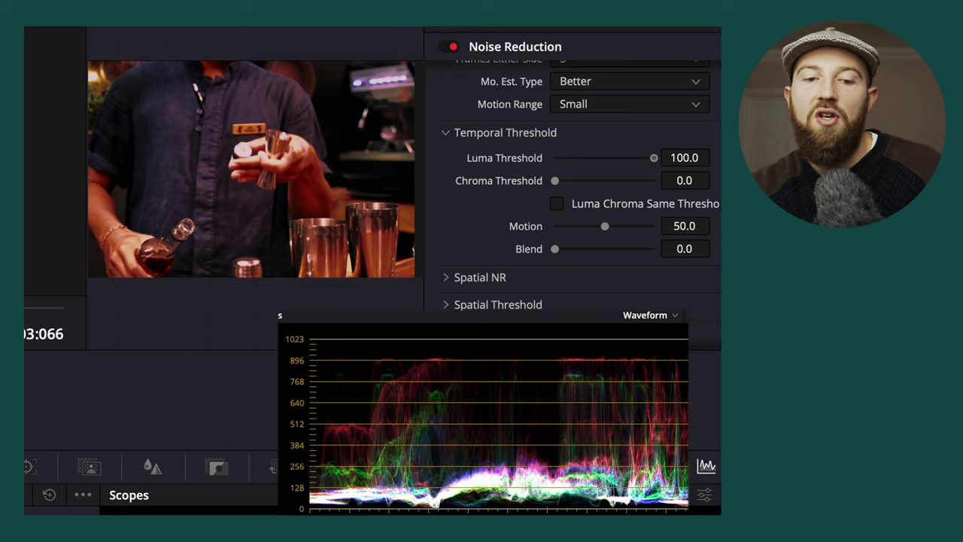
left_click_drag(654, 158, 565, 159)
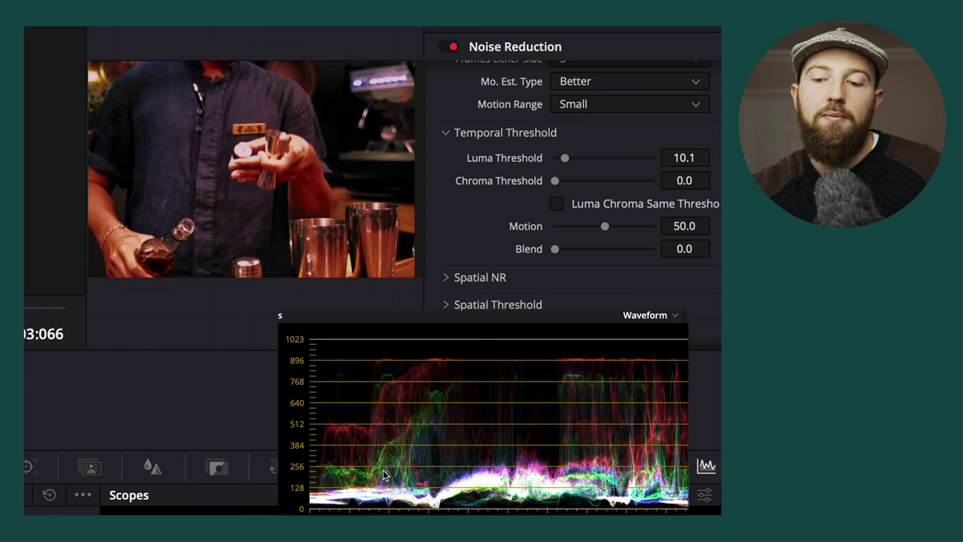
mouse_move(555, 185)
left_mouse_down()
mouse_move(613, 186)
mouse_move(559, 185)
left_mouse_up()
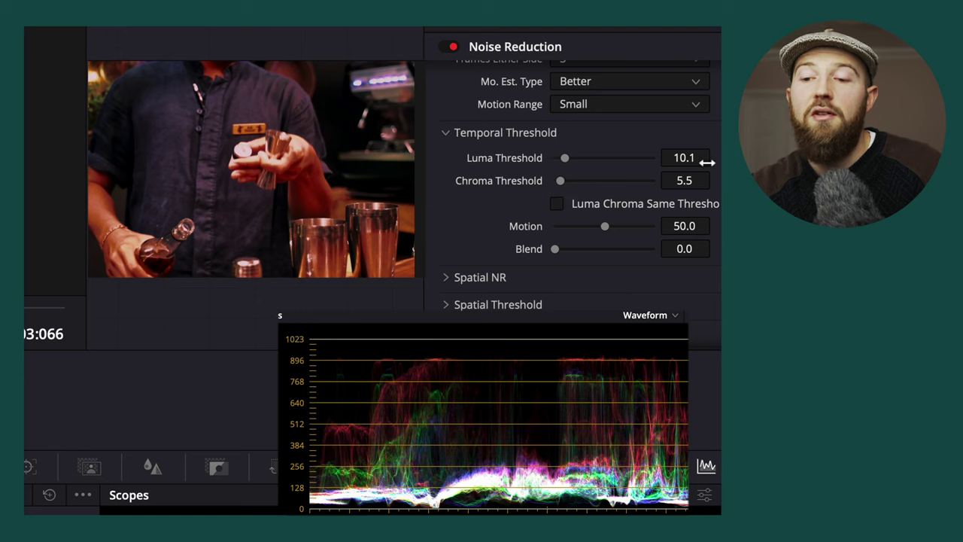
Collapse the temporal settings and set the Spatial NR mode to Better.
scroll(447, 83, "up", 2)
left_click(445, 76)
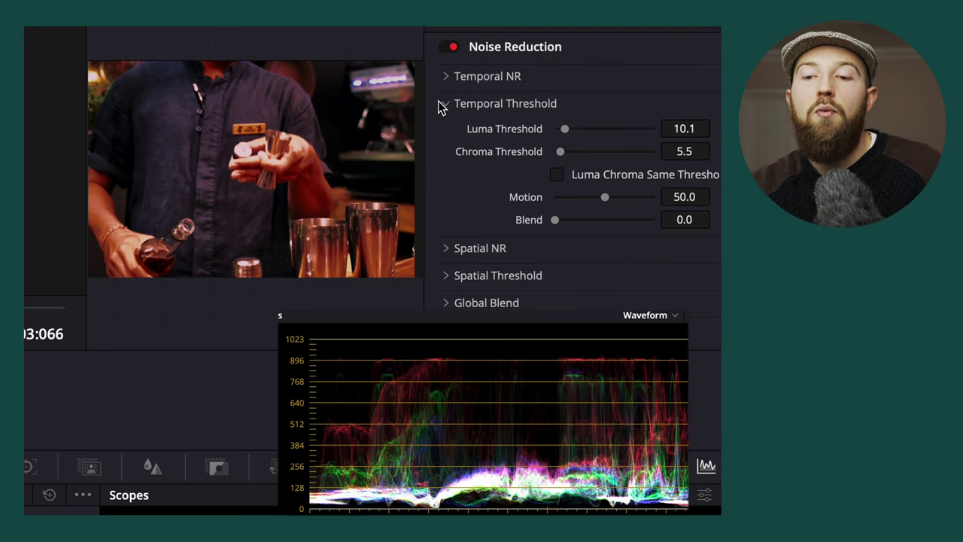
left_click(444, 104)
left_click(447, 131)
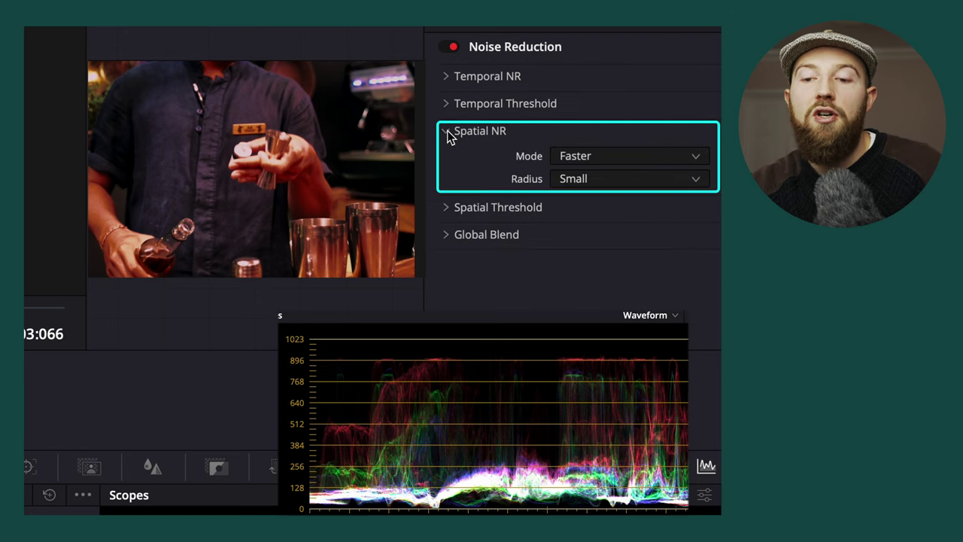
left_click(608, 154)
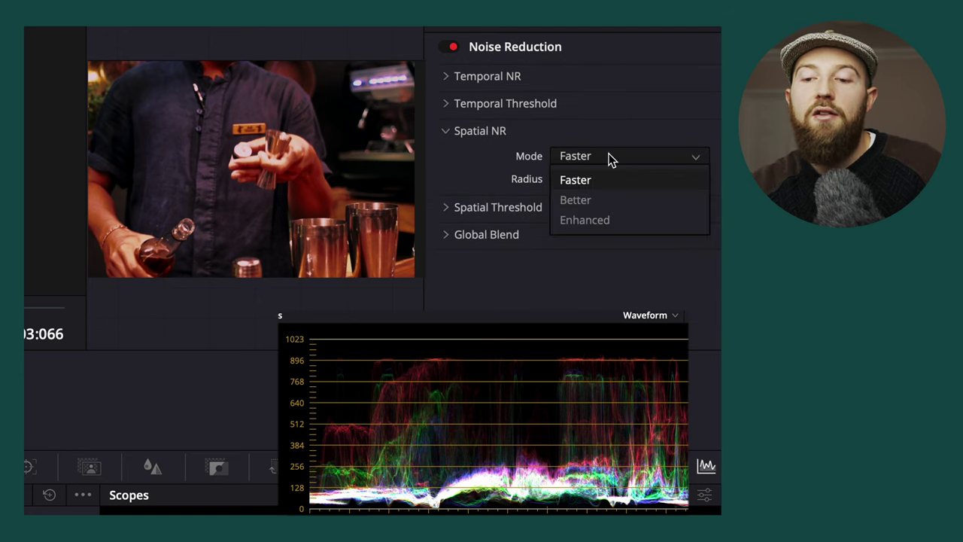
left_click(604, 196)
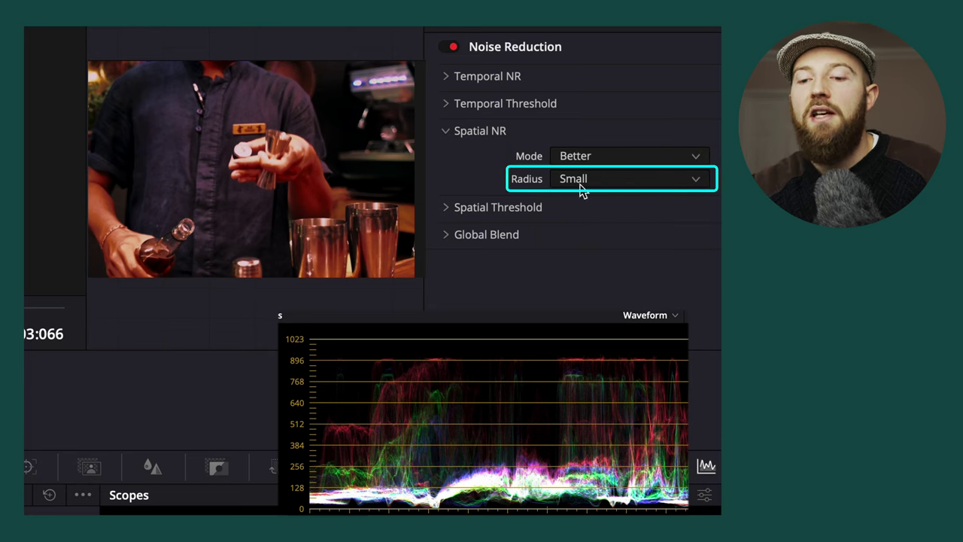
Unlink luma and chroma in the Spatial Threshold settings and adjust the spatial Luma Threshold.
left_click(460, 208)
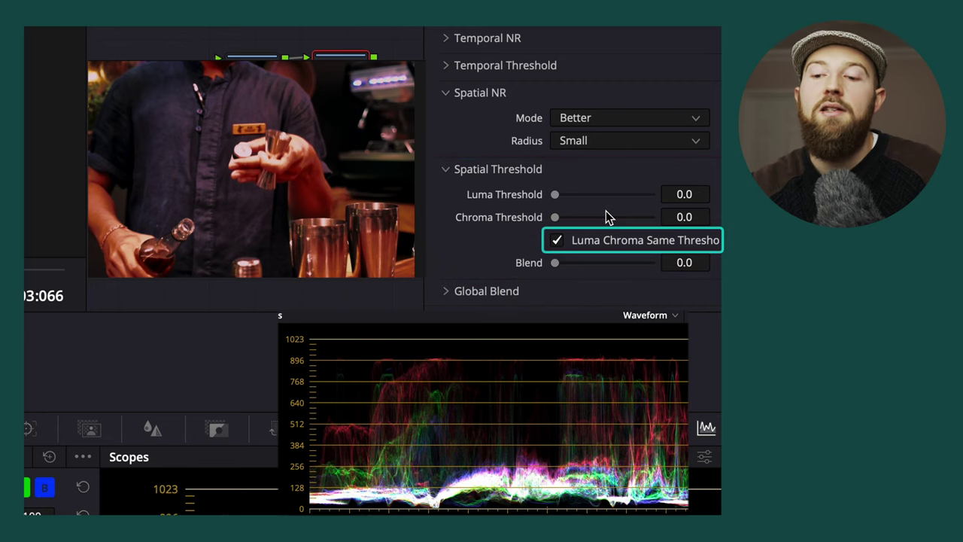
left_click(559, 243)
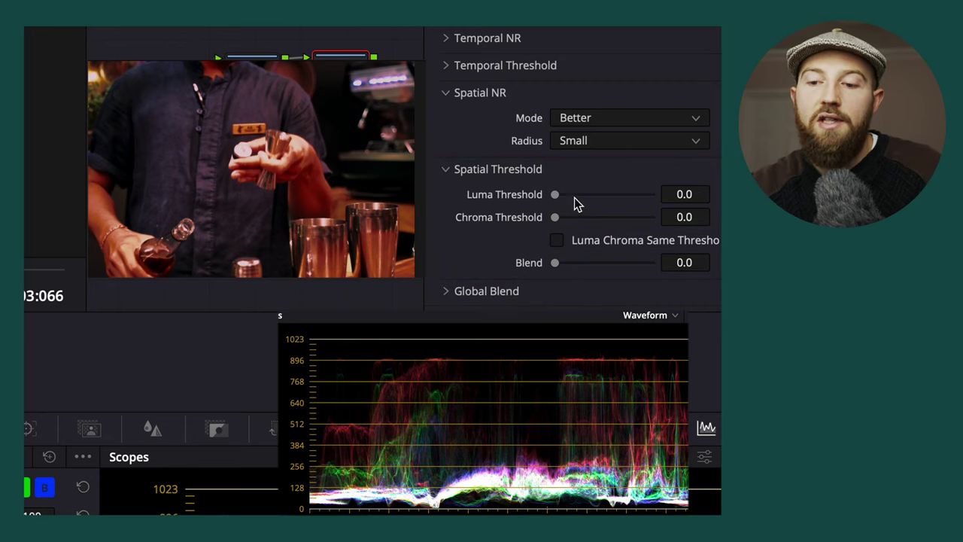
left_click_drag(555, 195, 484, 208)
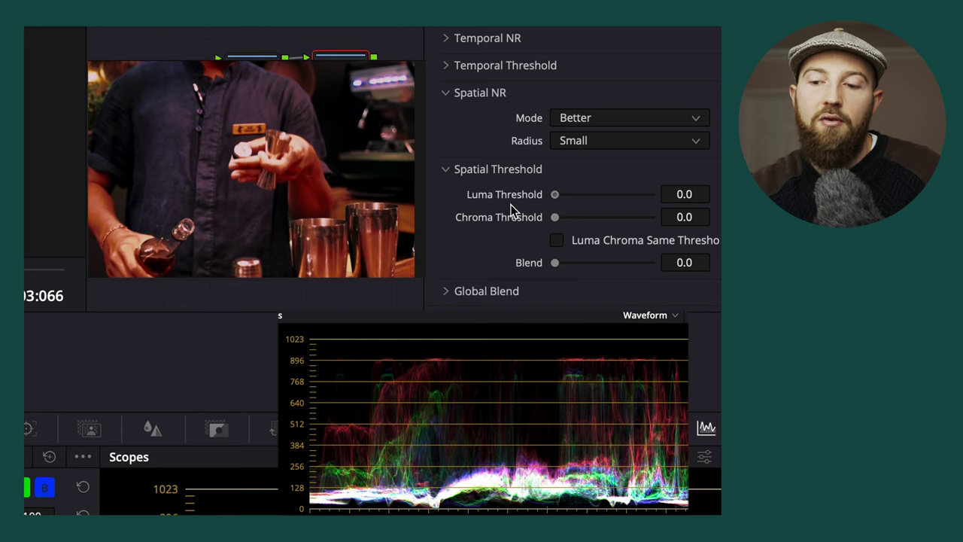
left_click_drag(555, 196, 561, 224)
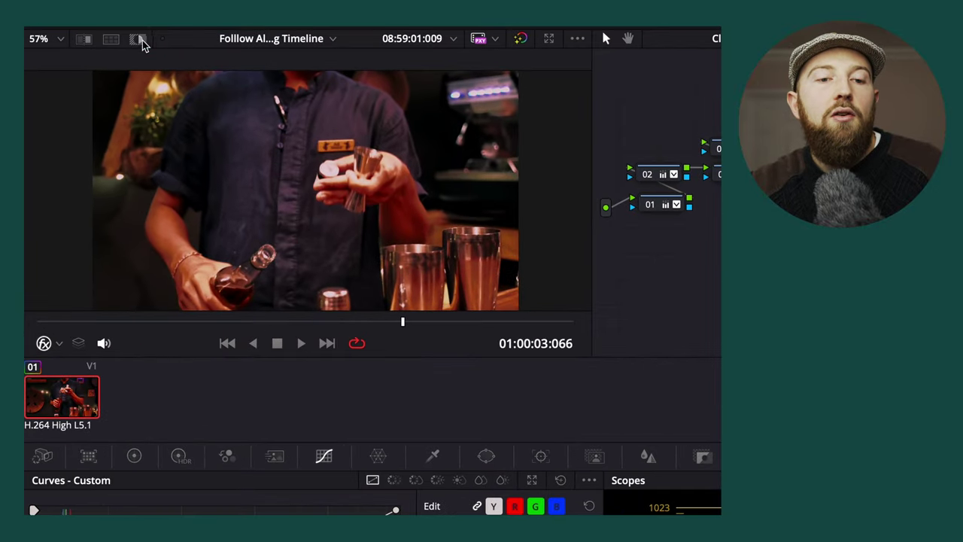
Turn on the viewer's Highlight mode with A/B difference to inspect what the noise reduction removes.
left_click(140, 41)
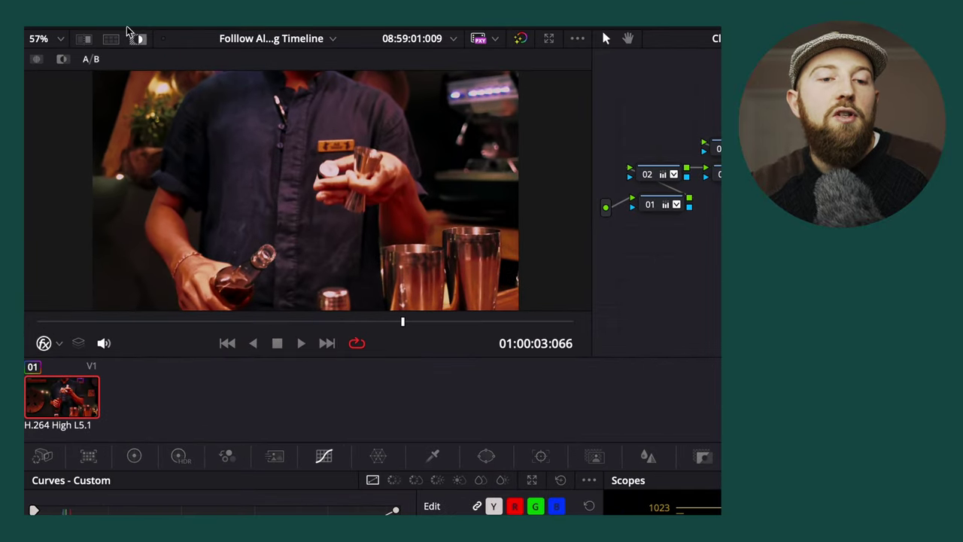
left_click(90, 59)
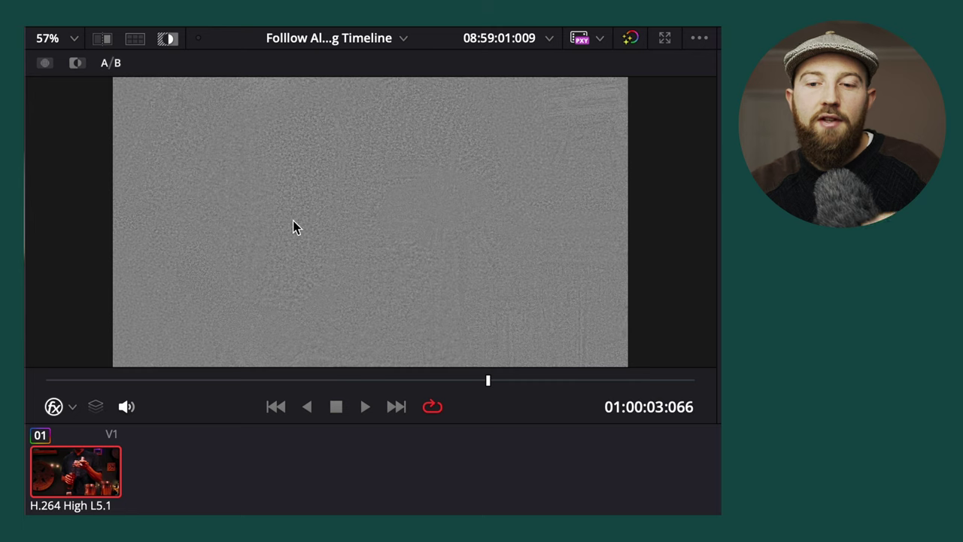